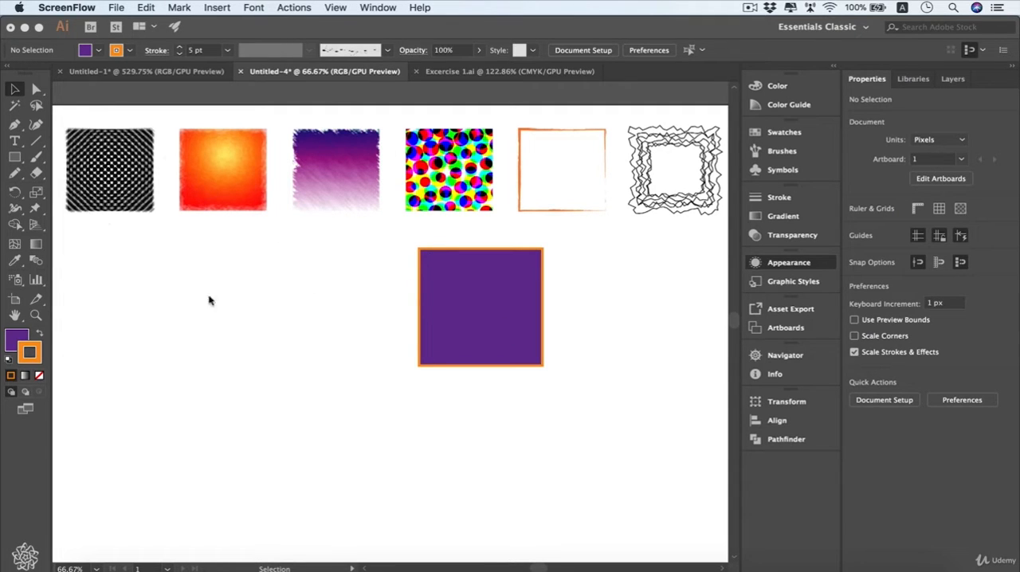
Select the purple square with the orange border and open its appearance attributes.
{"action": "left_click", "coordinate": [146, 295]}
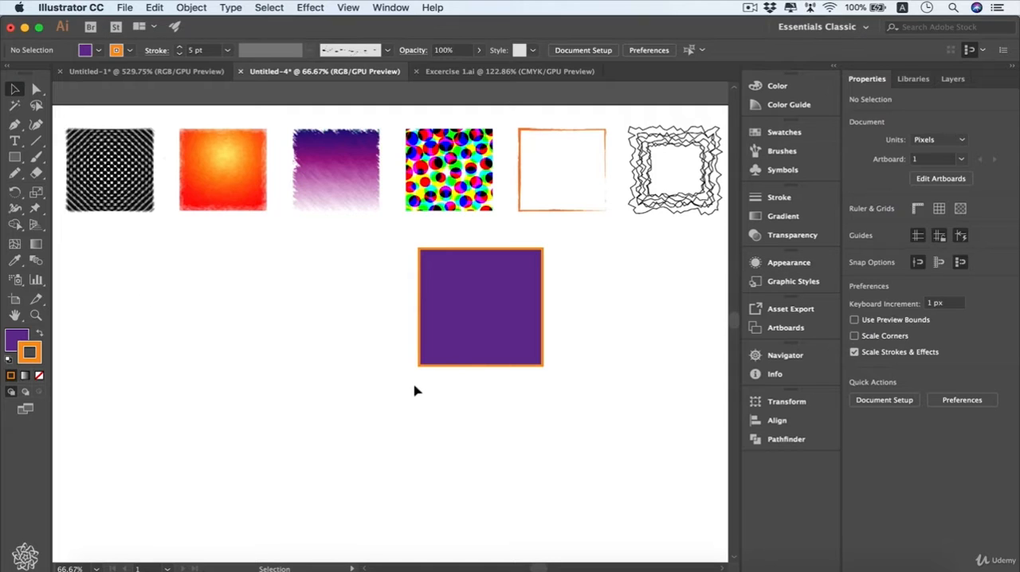
{"action": "left_click_drag", "start_coordinate": [414, 390], "coordinate": [491, 322]}
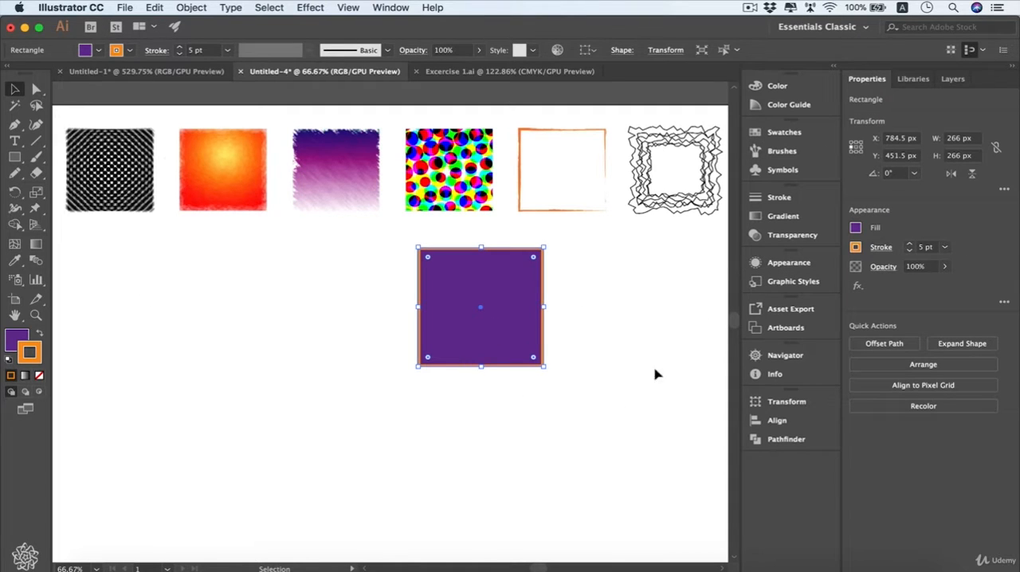
{"action": "left_click", "coordinate": [801, 267]}
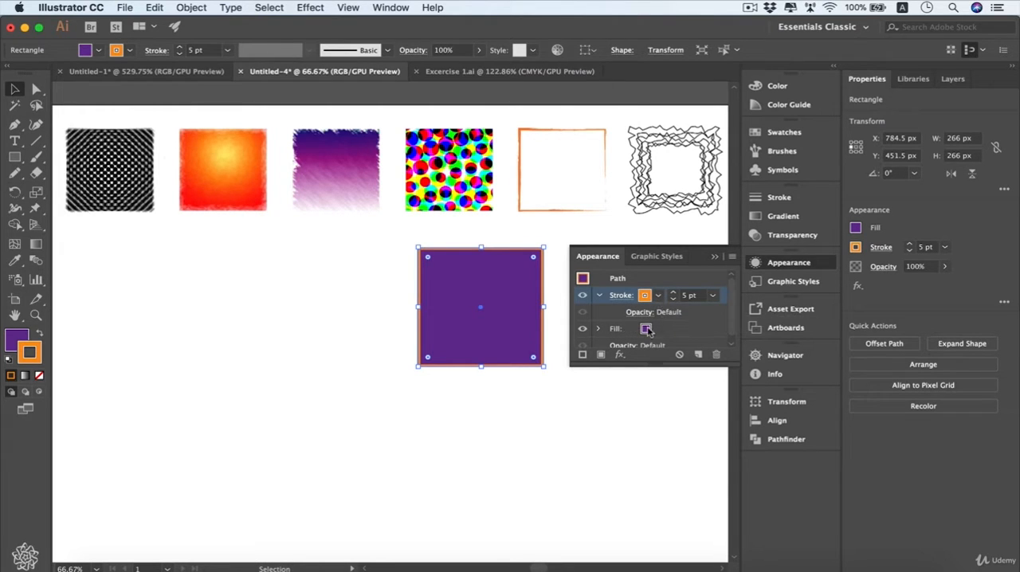
Examine the colour swatches and the alternate RGB colour controls available for the square's fill.
{"action": "left_click", "coordinate": [646, 331]}
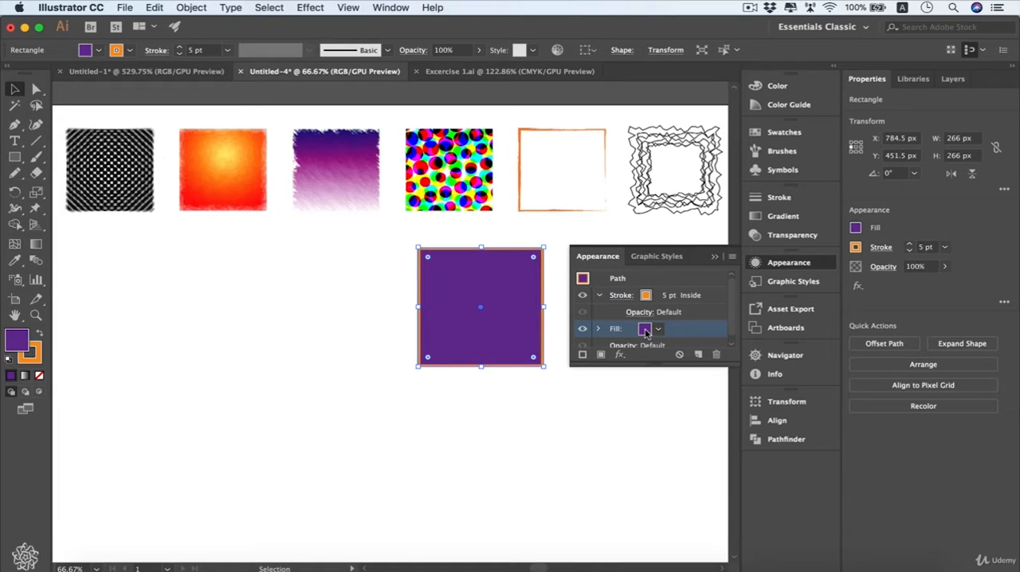
{"action": "left_click", "coordinate": [645, 330]}
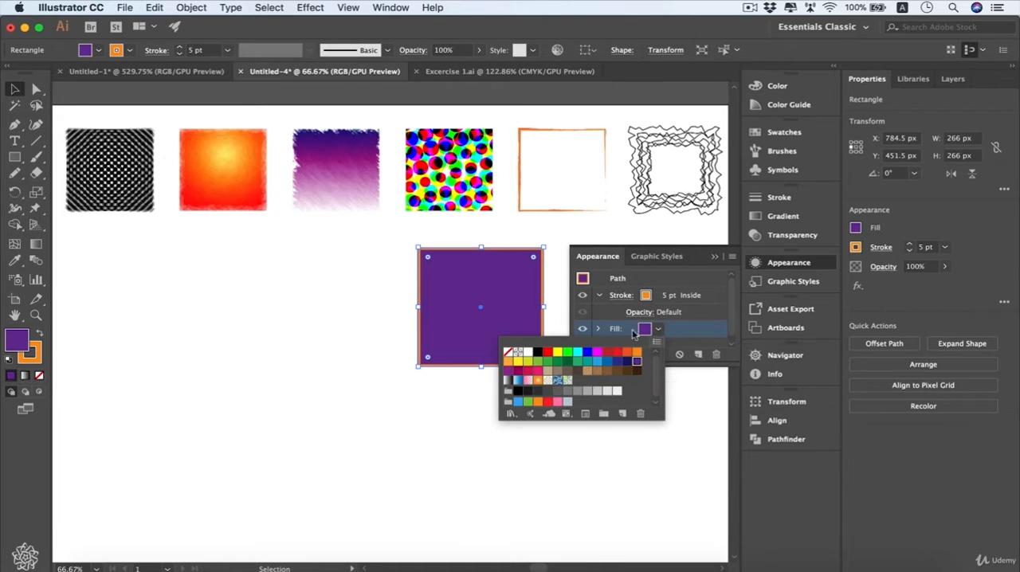
{"action": "left_click", "coordinate": [658, 332]}
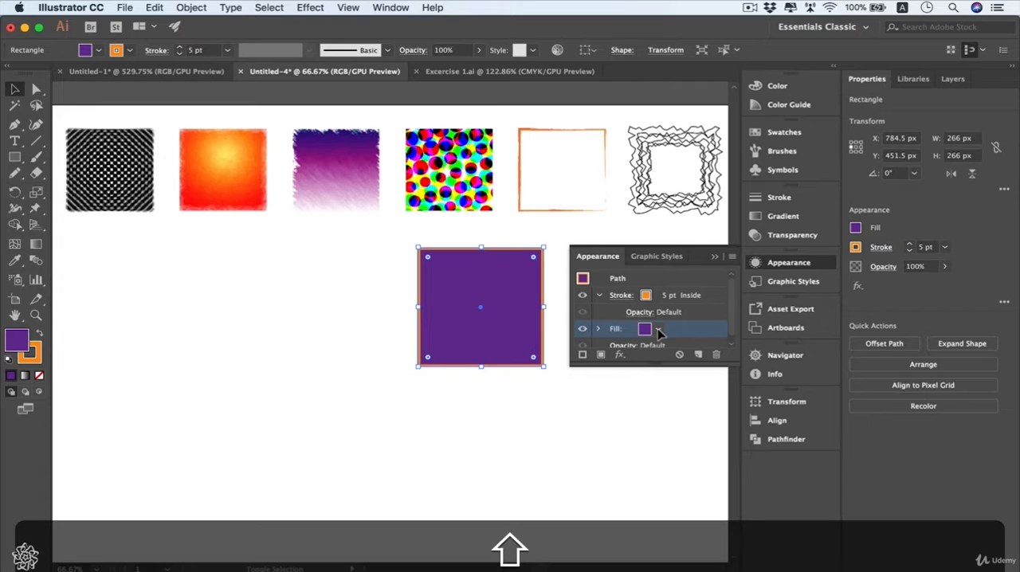
{"action": "left_click", "coordinate": [658, 332], "text": "shift"}
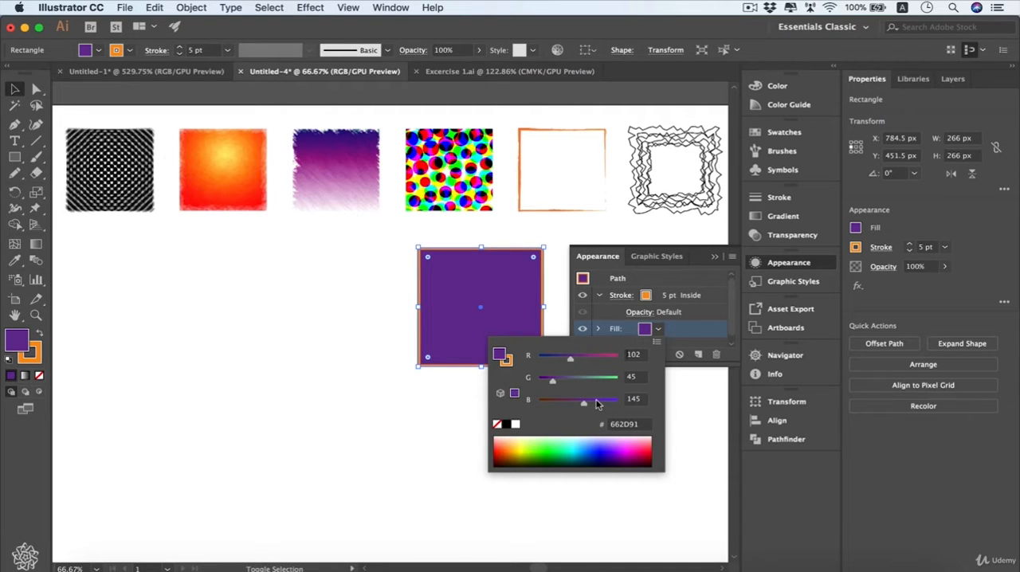
{"action": "left_click", "coordinate": [658, 330]}
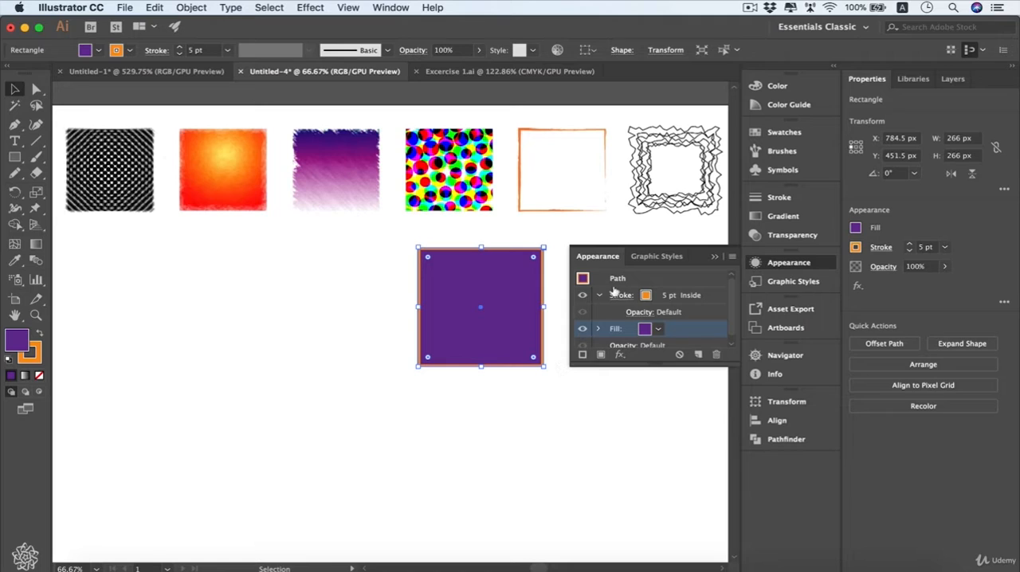
Add a second stroke to the square in dark navy (R=27 G=20 B=100) with a weight of 10 pt.
{"action": "left_click", "coordinate": [582, 356]}
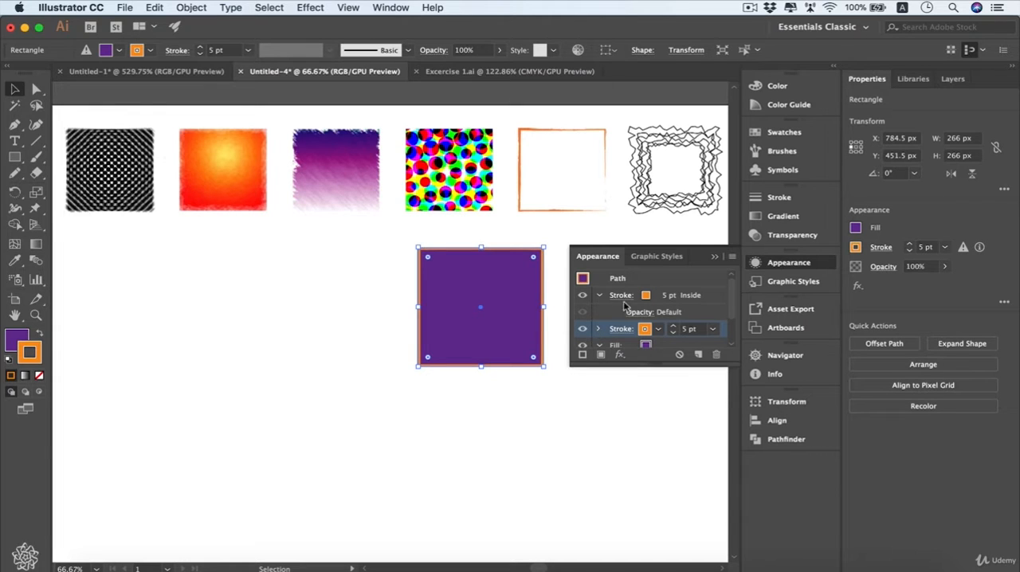
{"action": "left_click", "coordinate": [658, 331]}
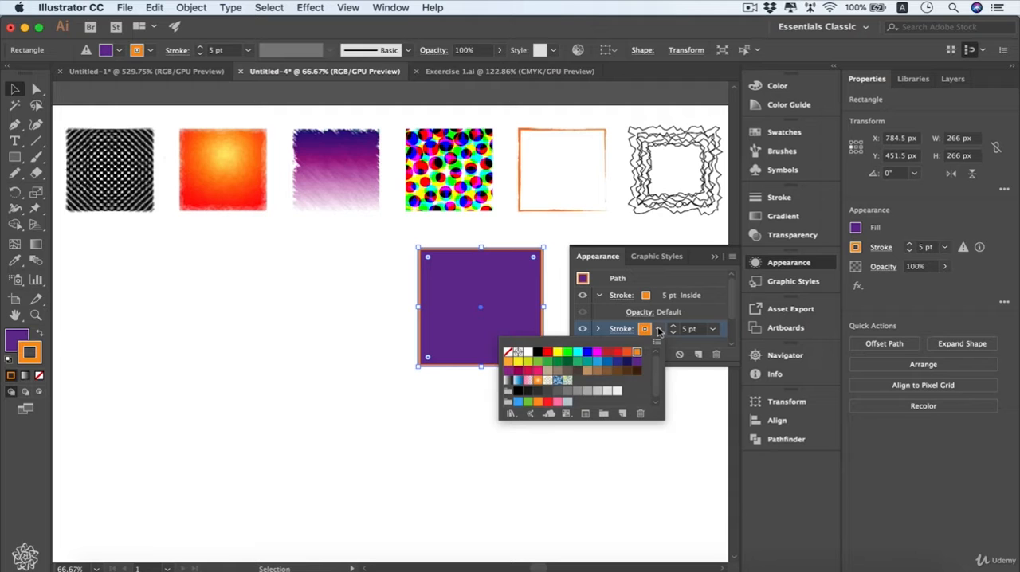
{"action": "left_click", "coordinate": [626, 363]}
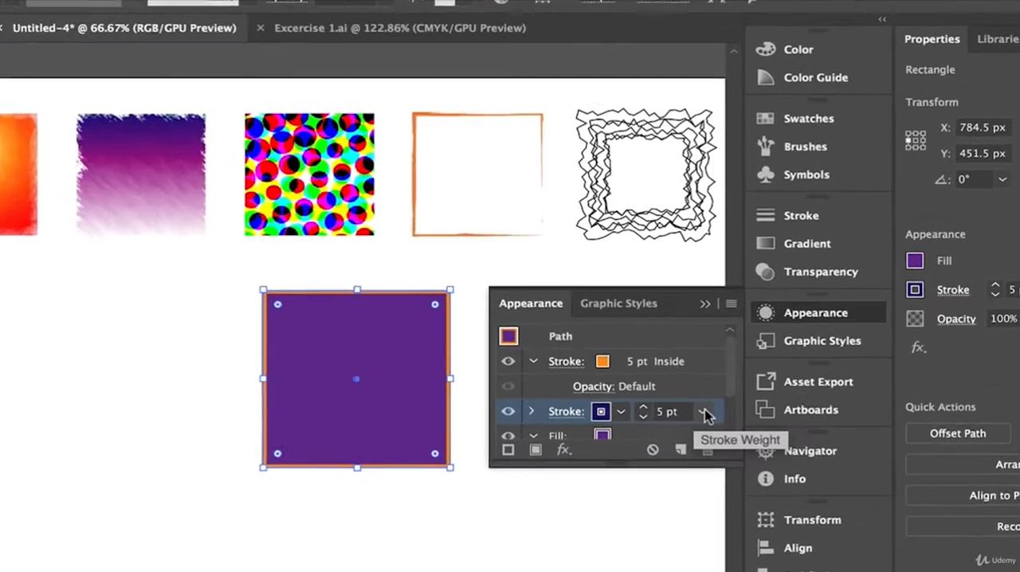
{"action": "left_click", "coordinate": [712, 328]}
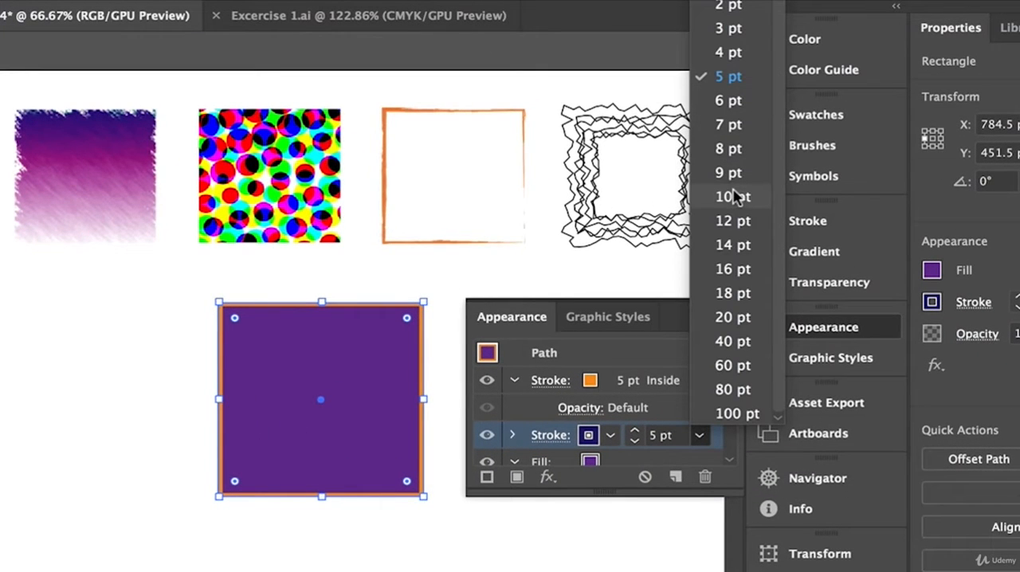
{"action": "left_click", "coordinate": [728, 149]}
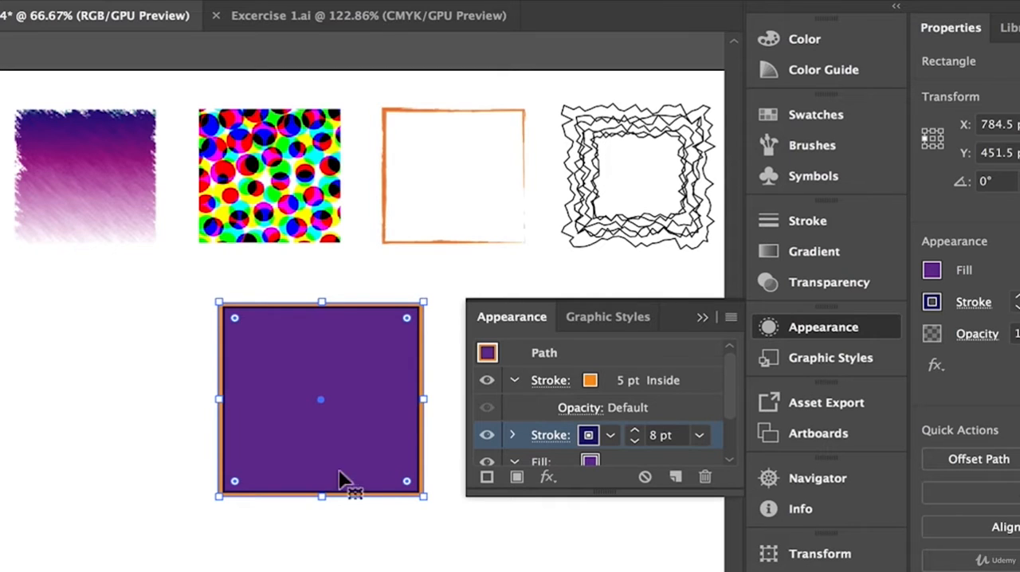
{"action": "left_click", "coordinate": [704, 438]}
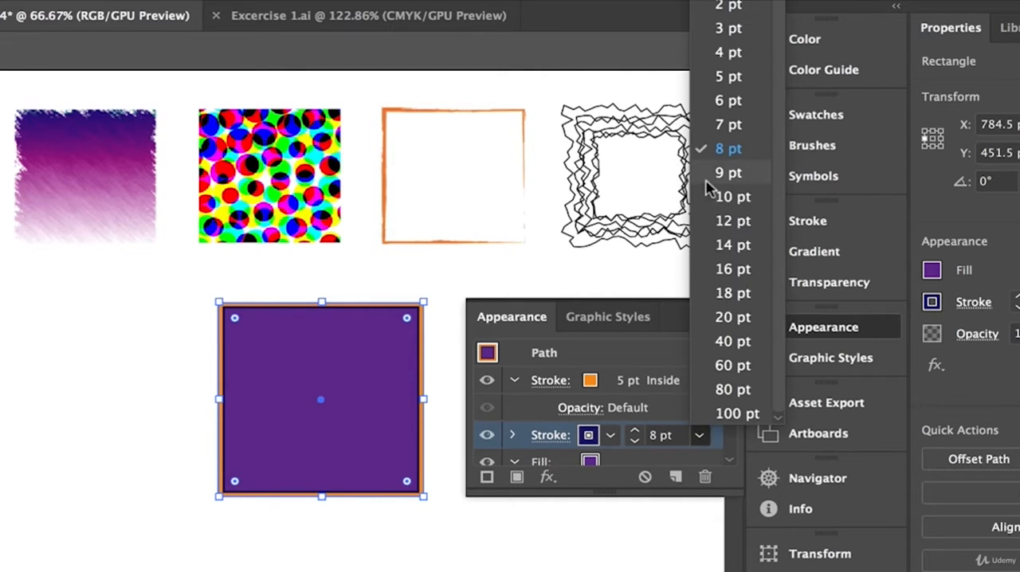
{"action": "left_click", "coordinate": [721, 197]}
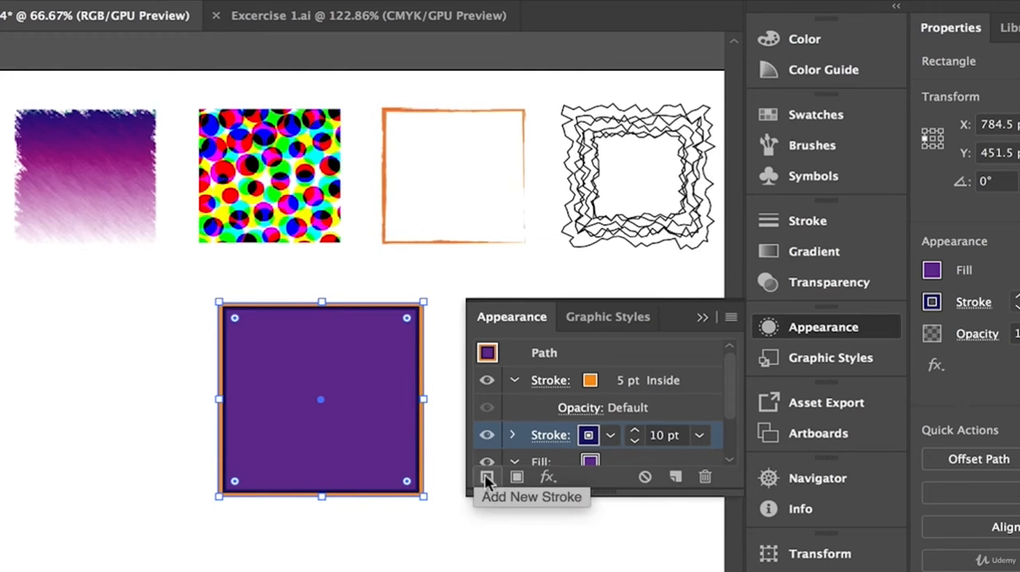
Duplicate the navy stroke and make the lower copy white with a weight of 16 pt.
{"action": "left_click", "coordinate": [676, 477]}
{"action": "scroll", "coordinate": [546, 435], "scroll_direction": "down", "scroll_amount": 3}
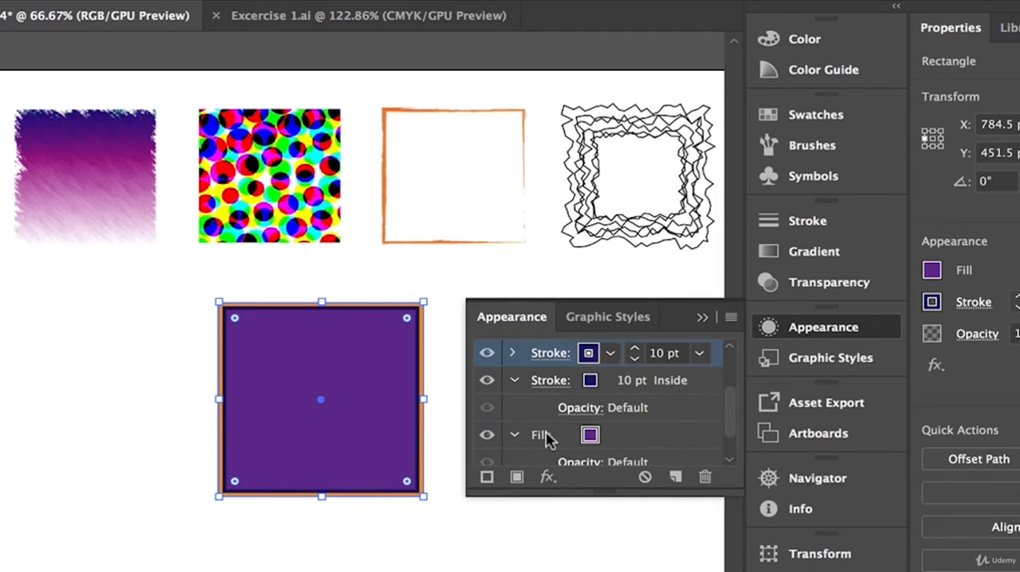
{"action": "left_click", "coordinate": [574, 383]}
{"action": "left_click", "coordinate": [610, 382]}
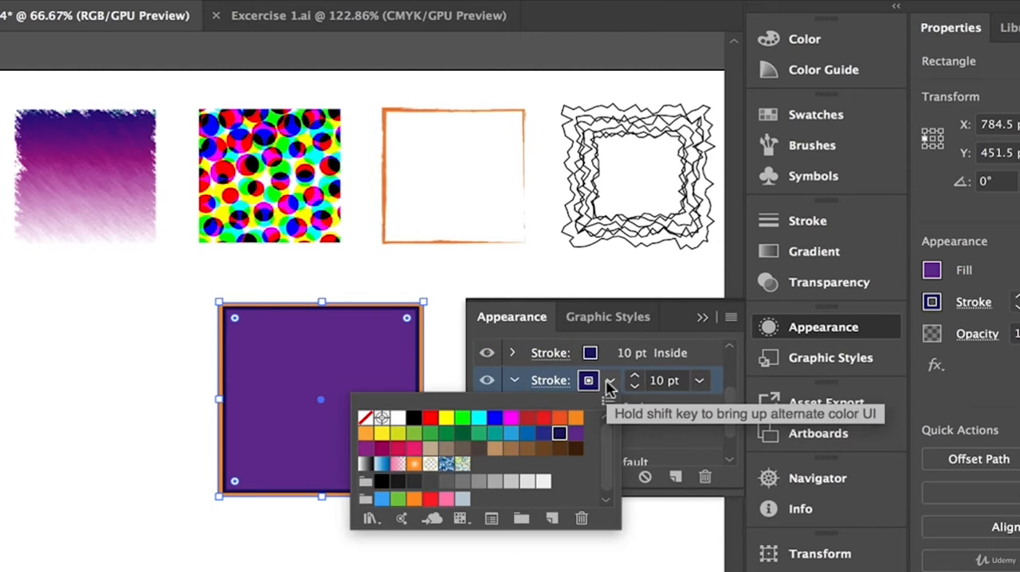
{"action": "left_click", "coordinate": [398, 417]}
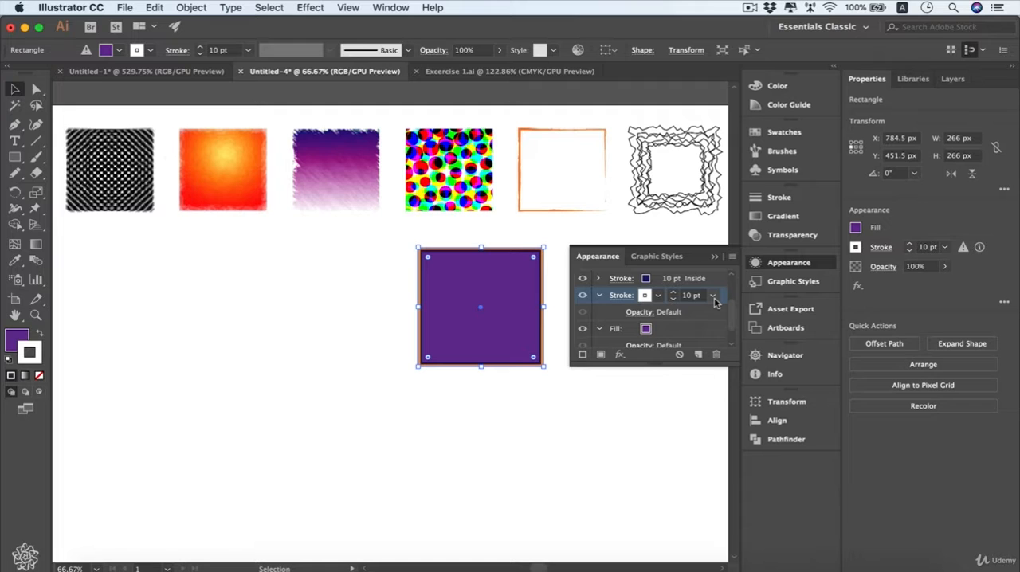
{"action": "left_click", "coordinate": [713, 296]}
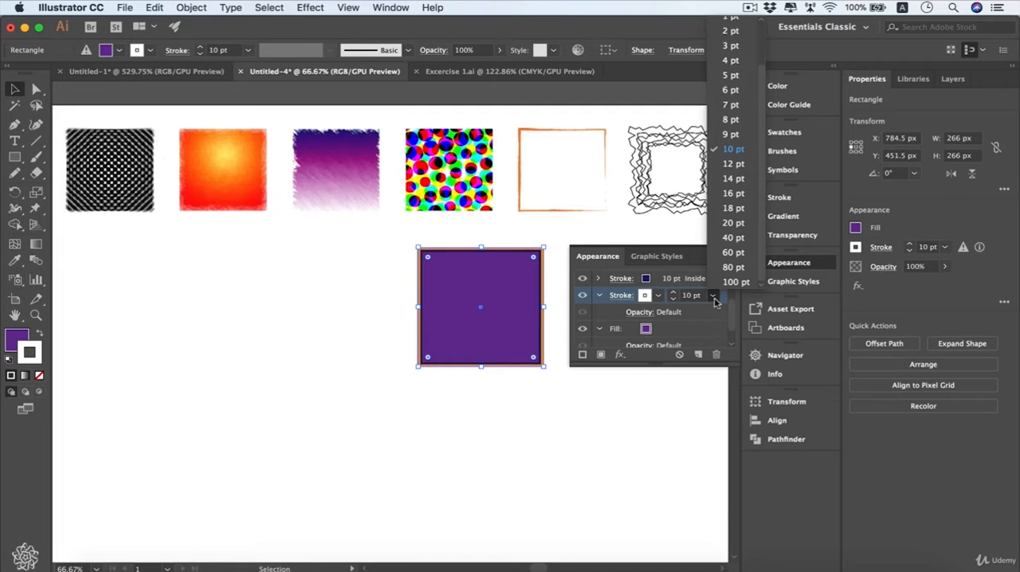
{"action": "left_click", "coordinate": [733, 193]}
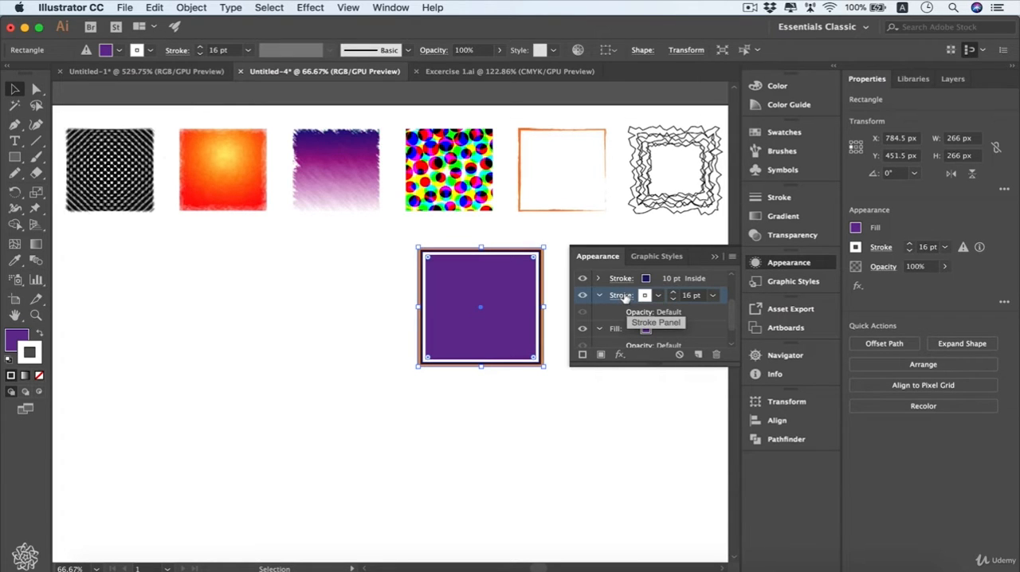
Turn the white 16 pt stroke into a dashed line aligned to the inside of the square.
{"action": "left_click", "coordinate": [621, 295]}
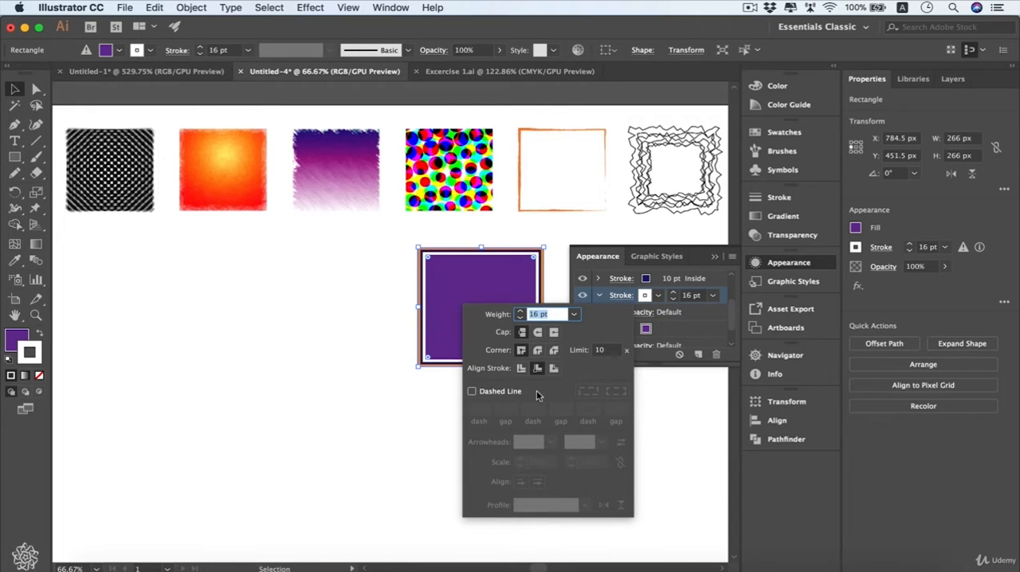
{"action": "left_click", "coordinate": [472, 391]}
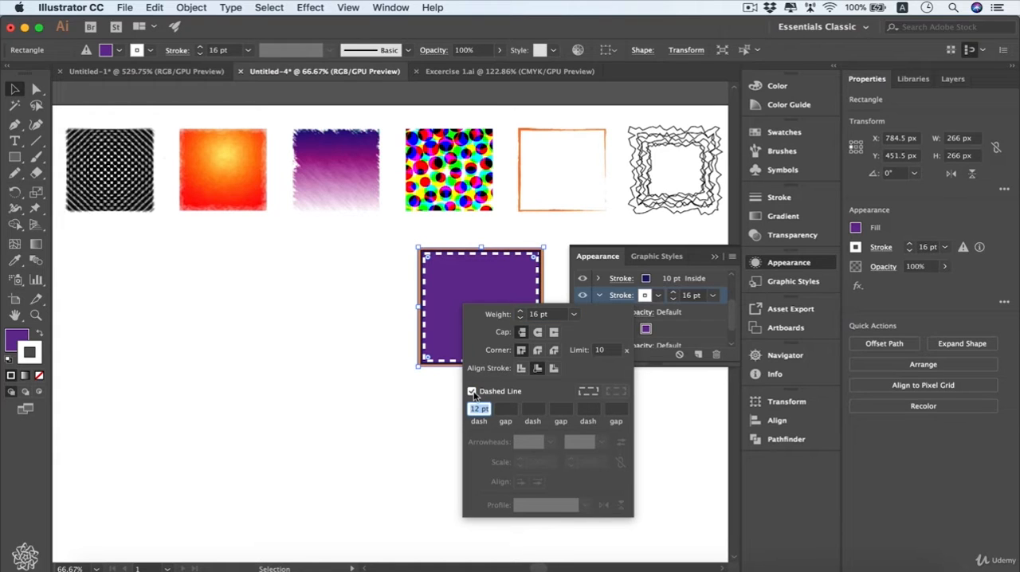
{"action": "left_click", "coordinate": [520, 369]}
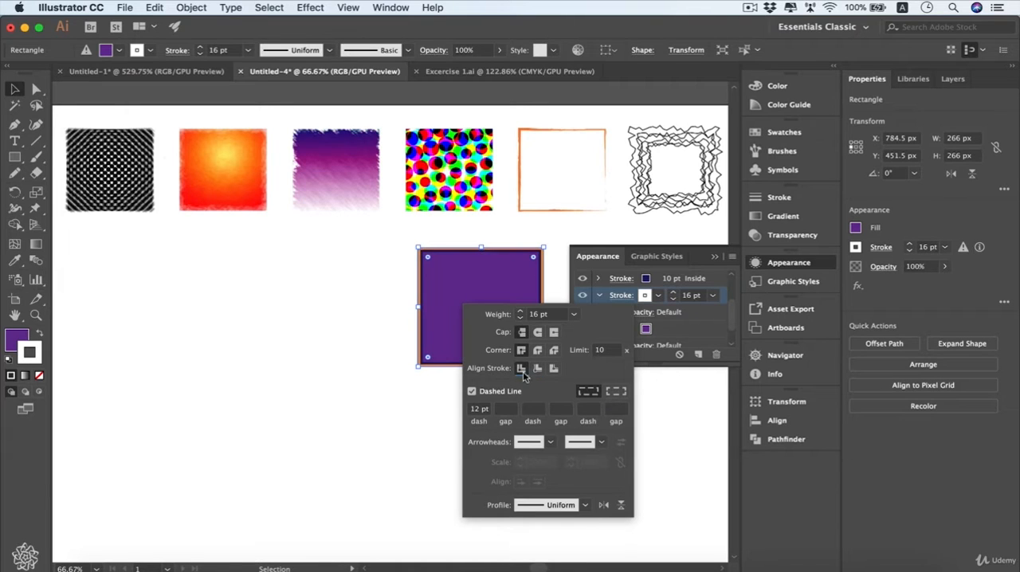
{"action": "left_click", "coordinate": [537, 368]}
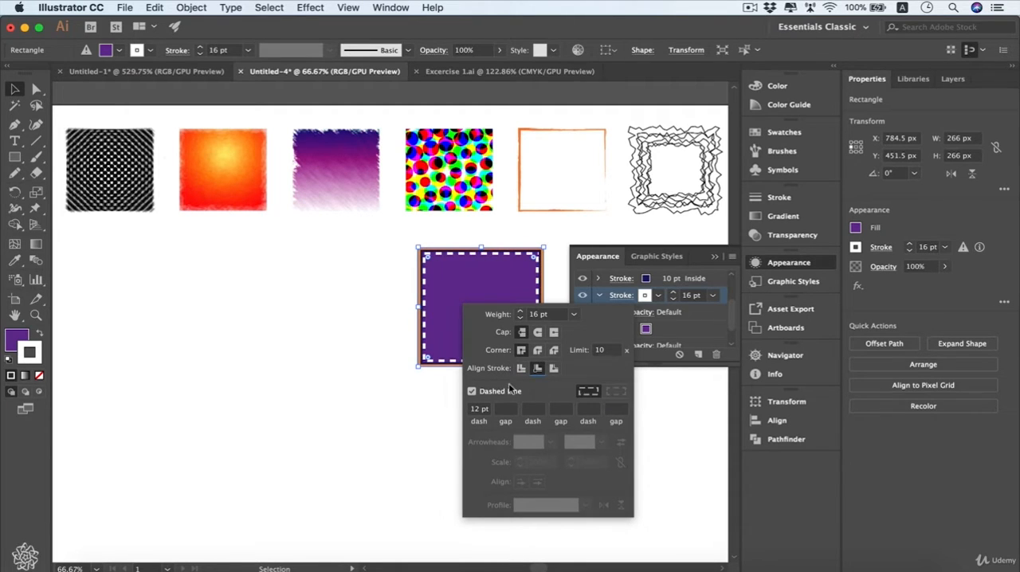
{"action": "left_click", "coordinate": [709, 334]}
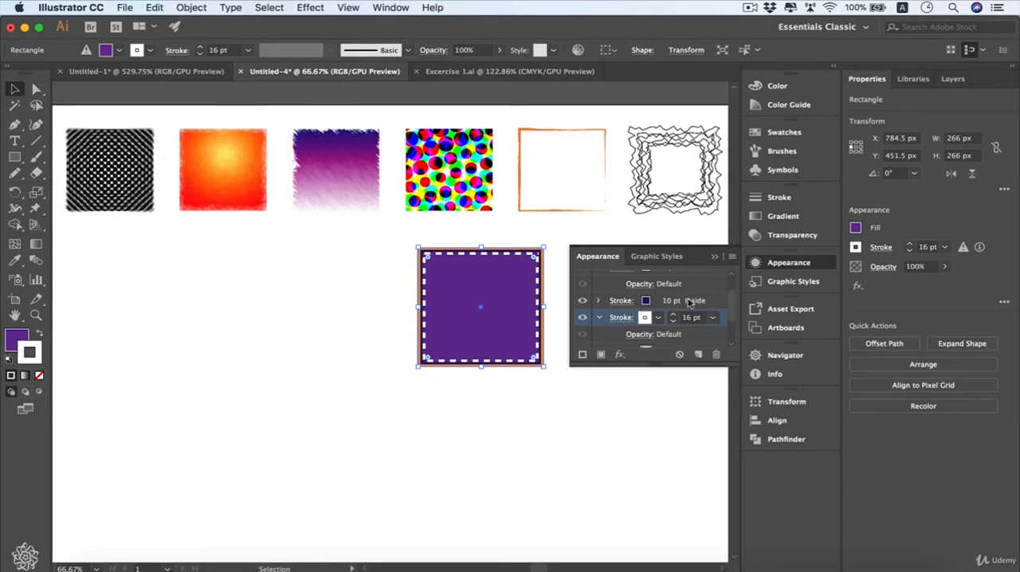
Move the white dashed stroke above the navy stroke in the square's appearance stack.
{"action": "left_click", "coordinate": [718, 304]}
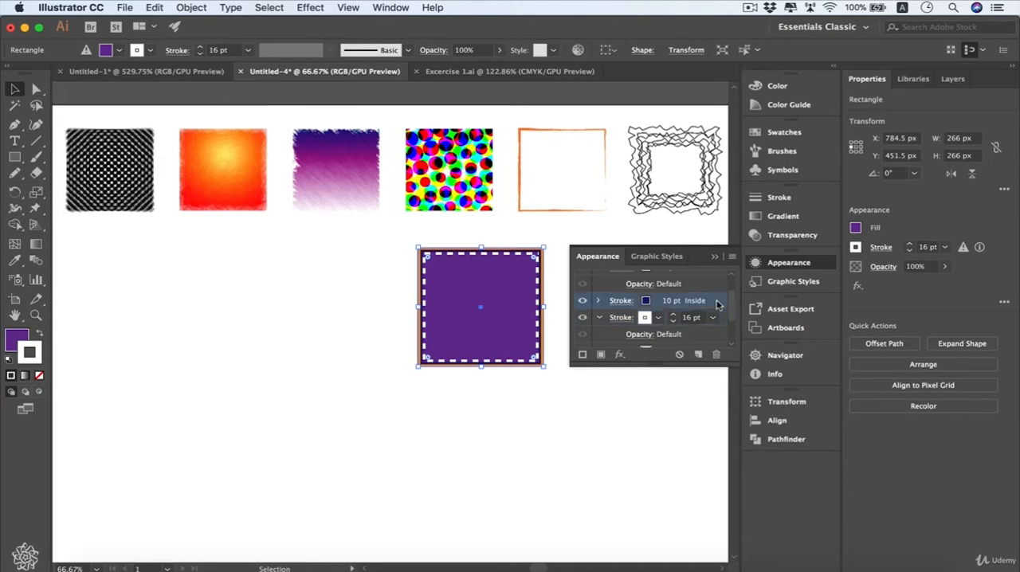
{"action": "left_click", "coordinate": [722, 321]}
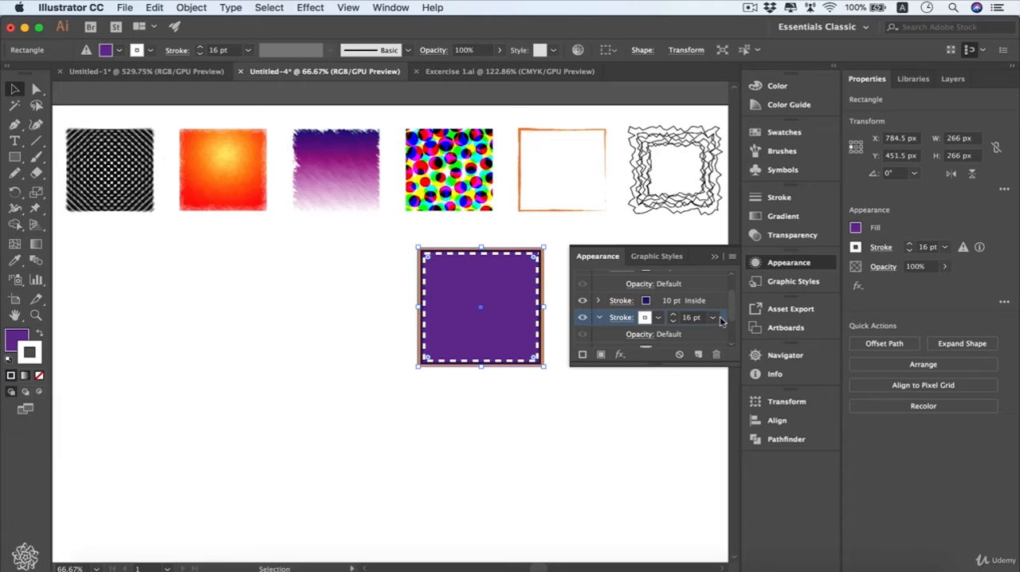
{"action": "mouse_move", "coordinate": [724, 320]}
{"action": "left_mouse_down"}
{"action": "mouse_move", "coordinate": [717, 294]}
{"action": "mouse_move", "coordinate": [695, 292]}
{"action": "left_mouse_up"}
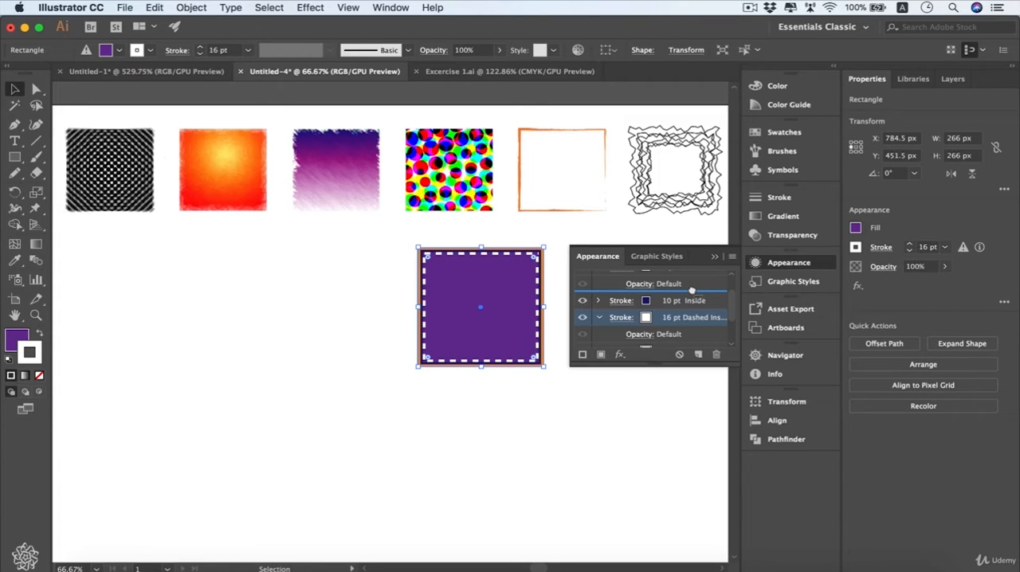
{"action": "left_click_drag", "start_coordinate": [690, 292], "coordinate": [690, 293]}
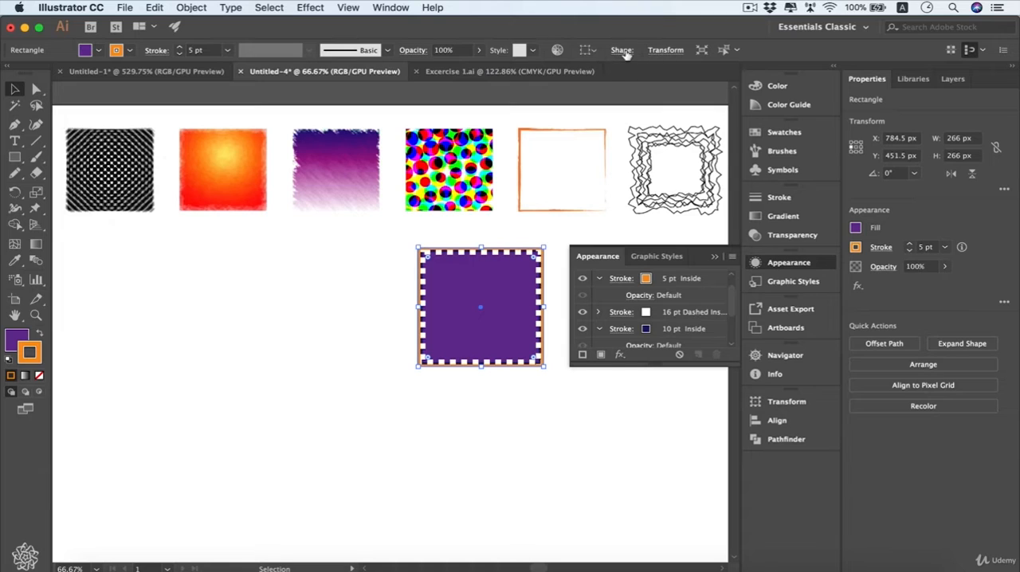
Examine the square's opacity settings and blending modes, and the opacity entries listed under its strokes and fill.
{"action": "left_click", "coordinate": [421, 51]}
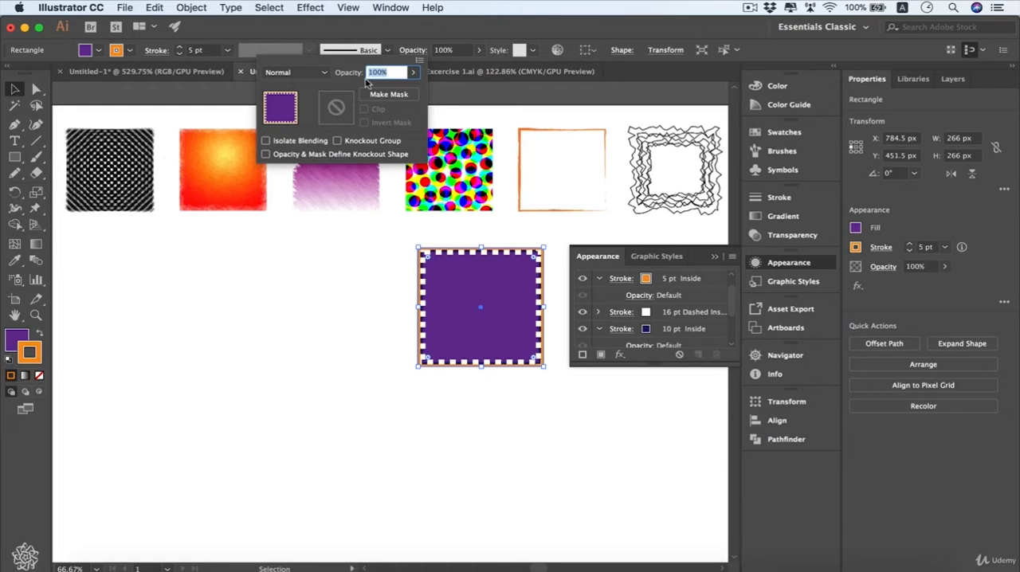
{"action": "left_click", "coordinate": [329, 66]}
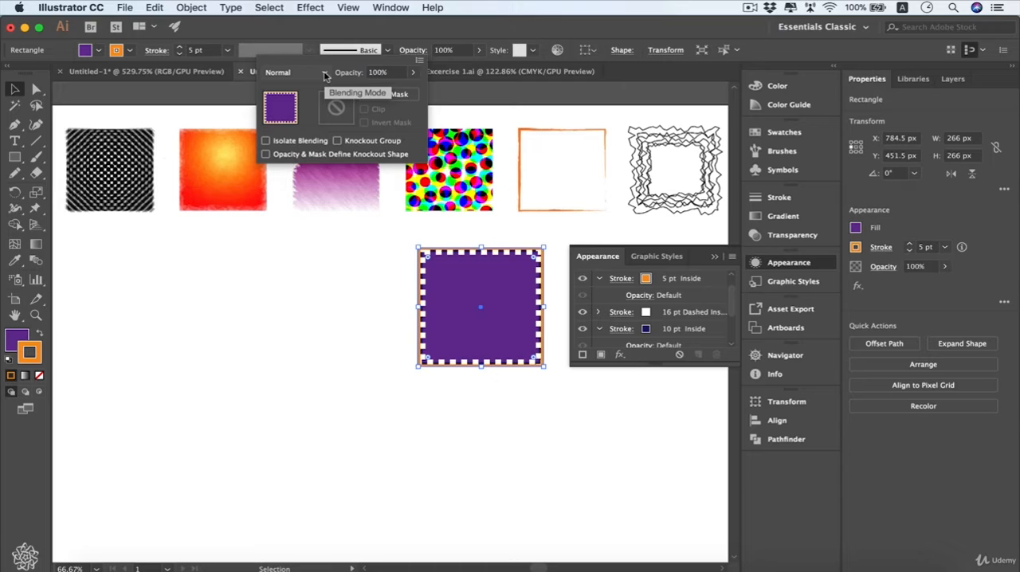
{"action": "left_click", "coordinate": [325, 74]}
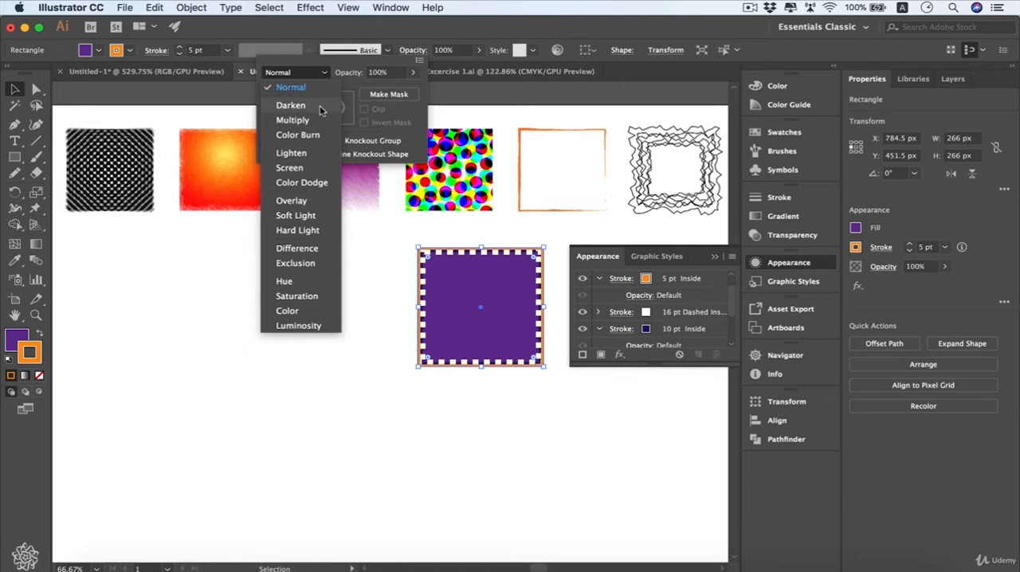
{"action": "left_click", "coordinate": [327, 77]}
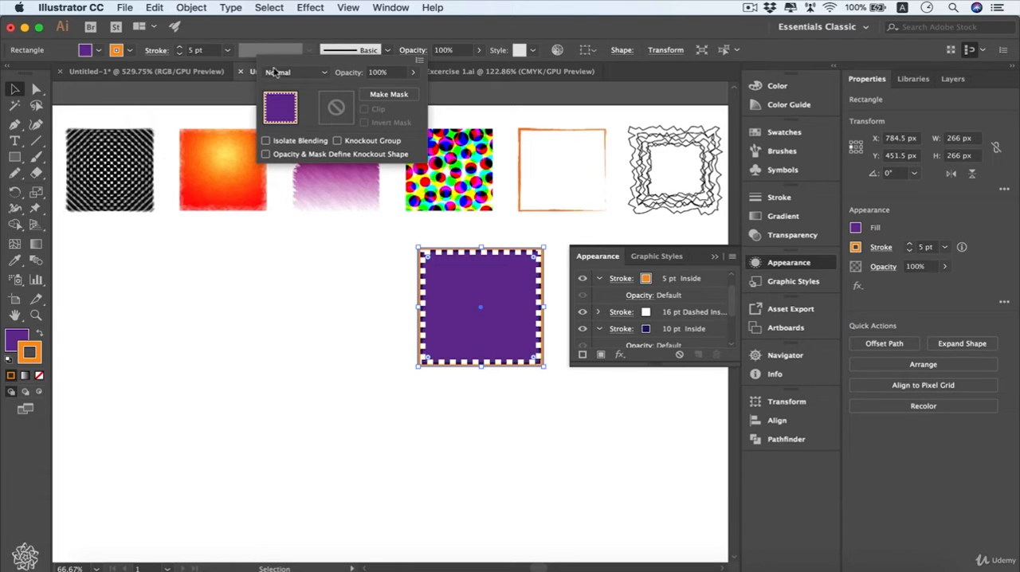
{"action": "left_click", "coordinate": [413, 50]}
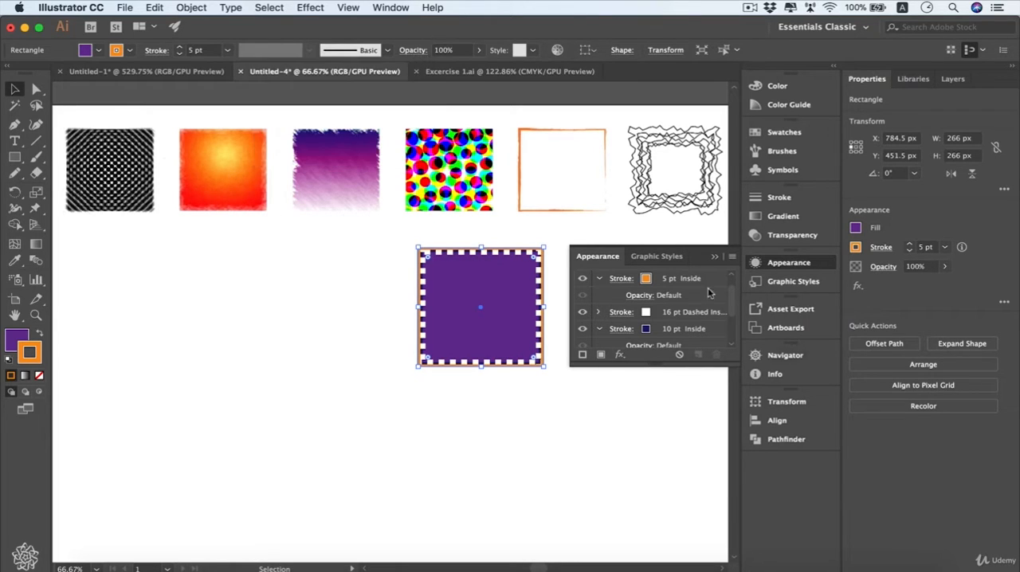
{"action": "scroll", "coordinate": [730, 310], "scroll_direction": "up", "scroll_amount": 1}
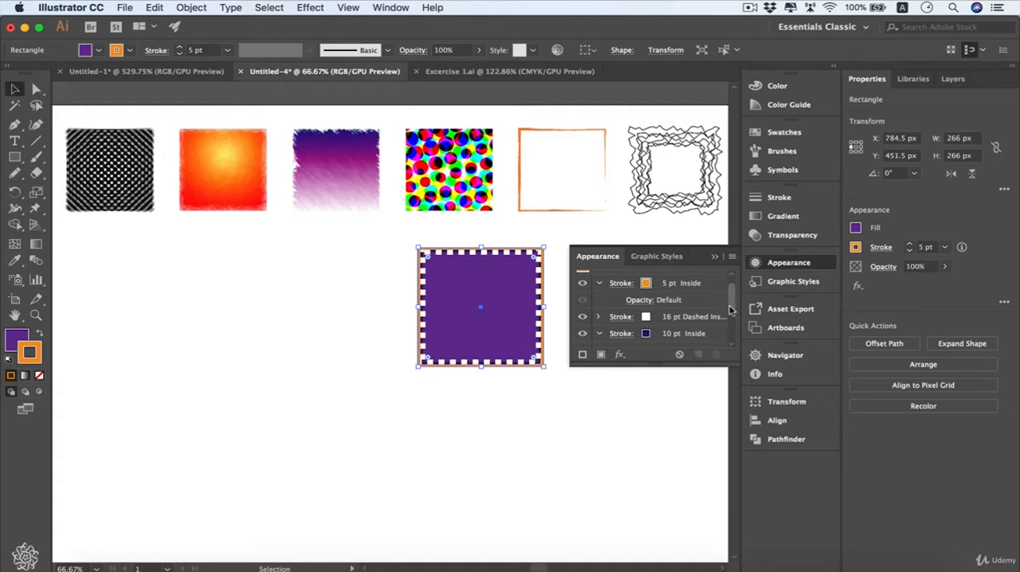
{"action": "left_click_drag", "start_coordinate": [729, 310], "coordinate": [731, 341]}
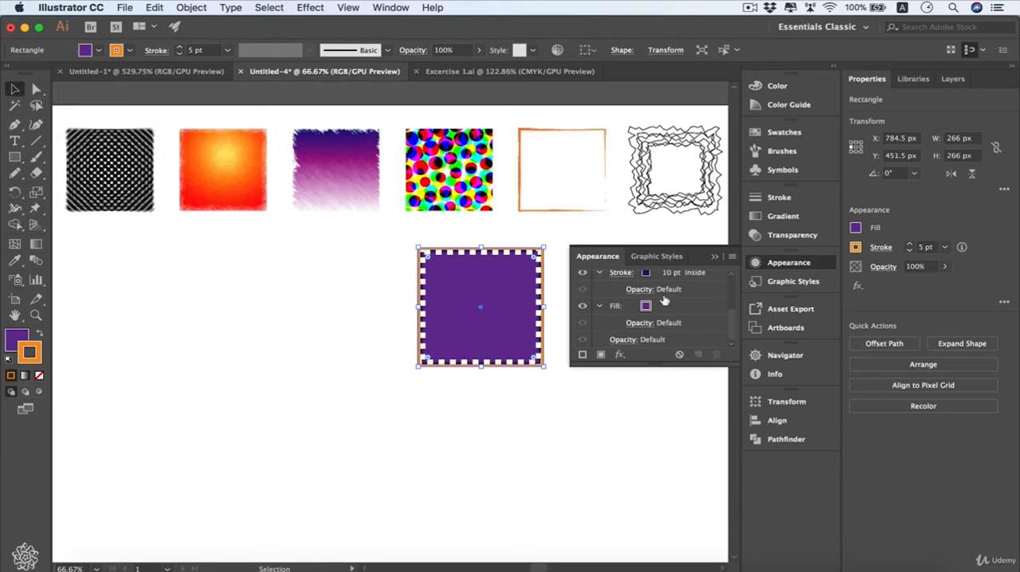
Add a second fill with the Summer gradient to the square and place it below the strokes, above the purple fill.
{"action": "left_click", "coordinate": [602, 356]}
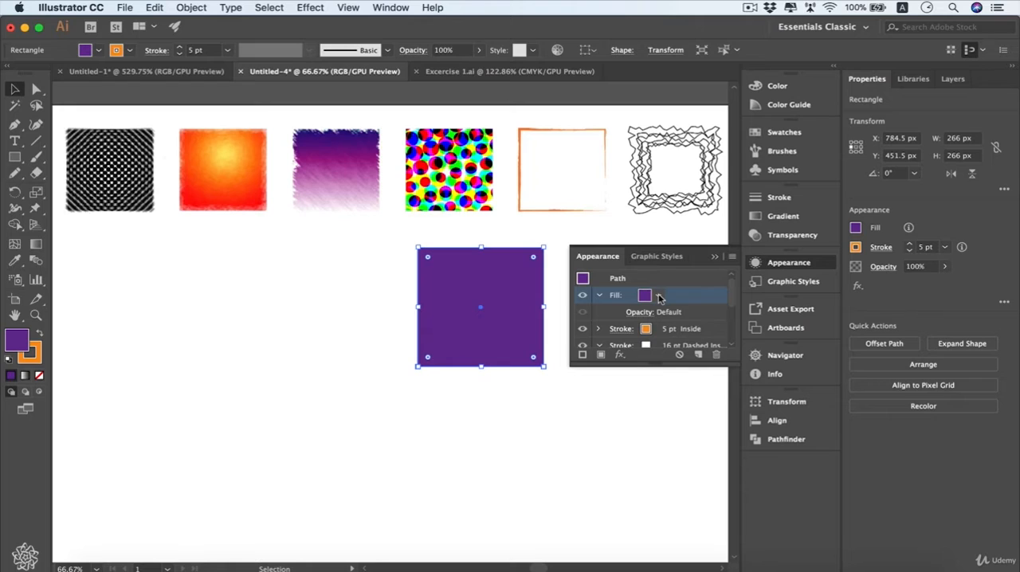
{"action": "left_click", "coordinate": [658, 296]}
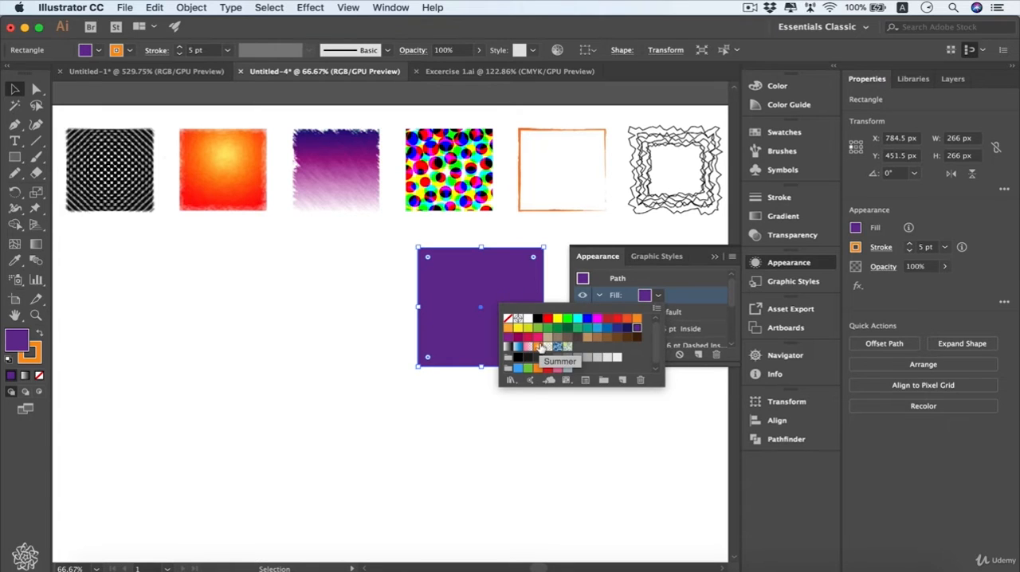
{"action": "left_click", "coordinate": [541, 351]}
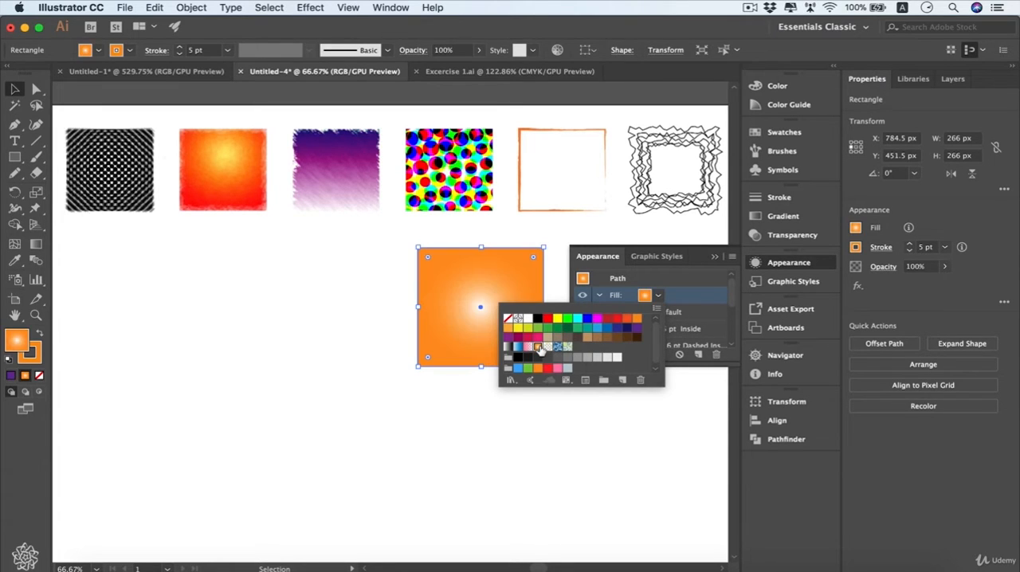
{"action": "left_click", "coordinate": [652, 297]}
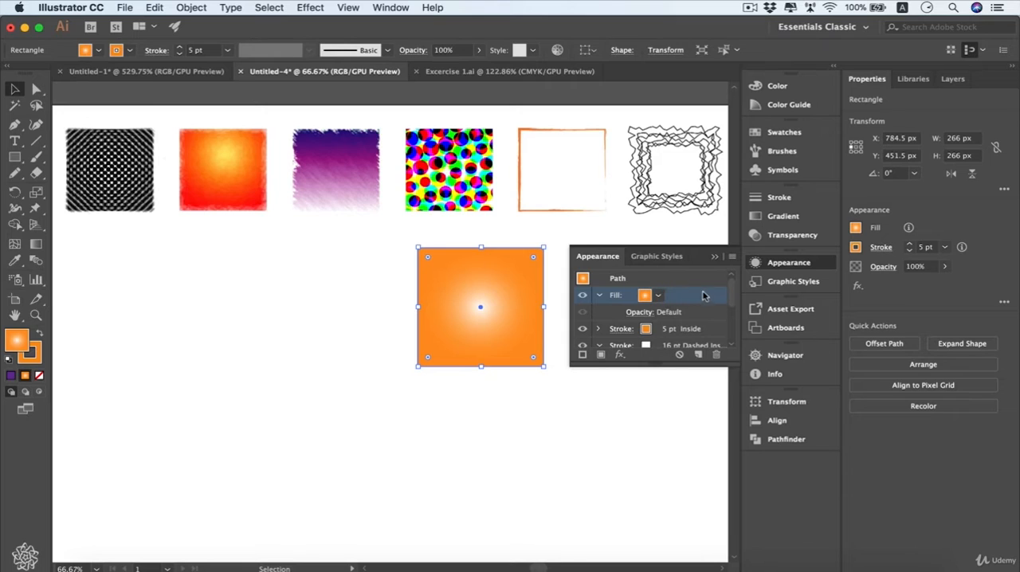
{"action": "scroll", "coordinate": [698, 306], "scroll_direction": "down", "scroll_amount": 1}
{"action": "mouse_move", "coordinate": [692, 362]}
{"action": "left_mouse_down"}
{"action": "mouse_move", "coordinate": [700, 335]}
{"action": "mouse_move", "coordinate": [691, 314]}
{"action": "mouse_move", "coordinate": [694, 364]}
{"action": "mouse_move", "coordinate": [682, 321]}
{"action": "left_mouse_up"}
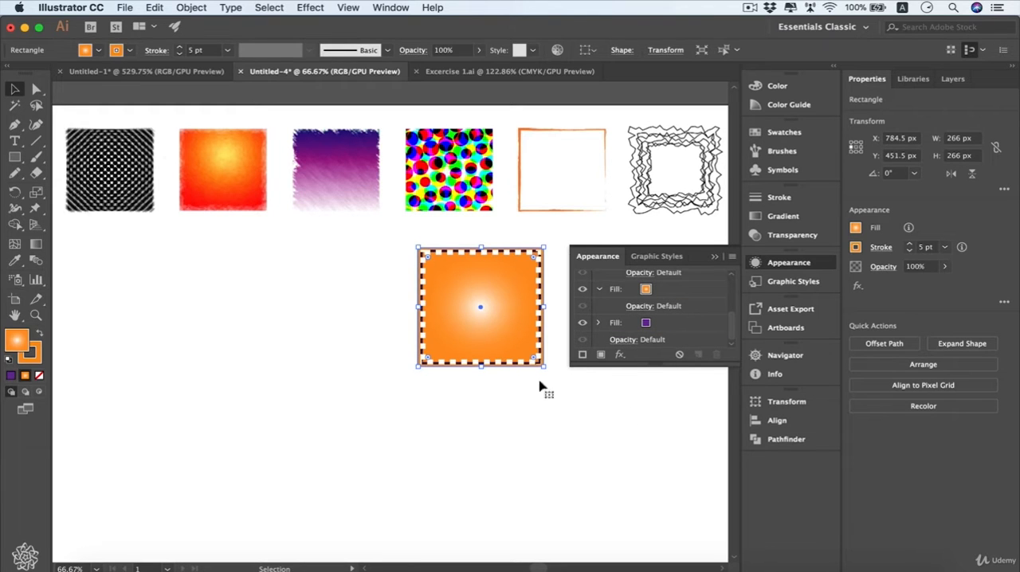
Set the gradient fill's blending mode to Saturation and its opacity to 75%.
{"action": "left_click", "coordinate": [637, 313]}
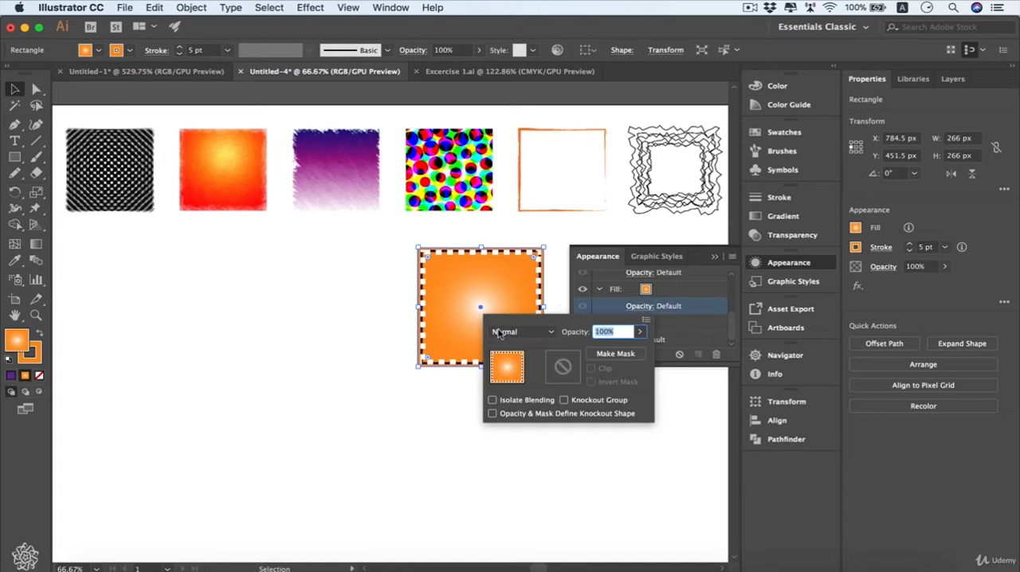
{"action": "left_click", "coordinate": [552, 333]}
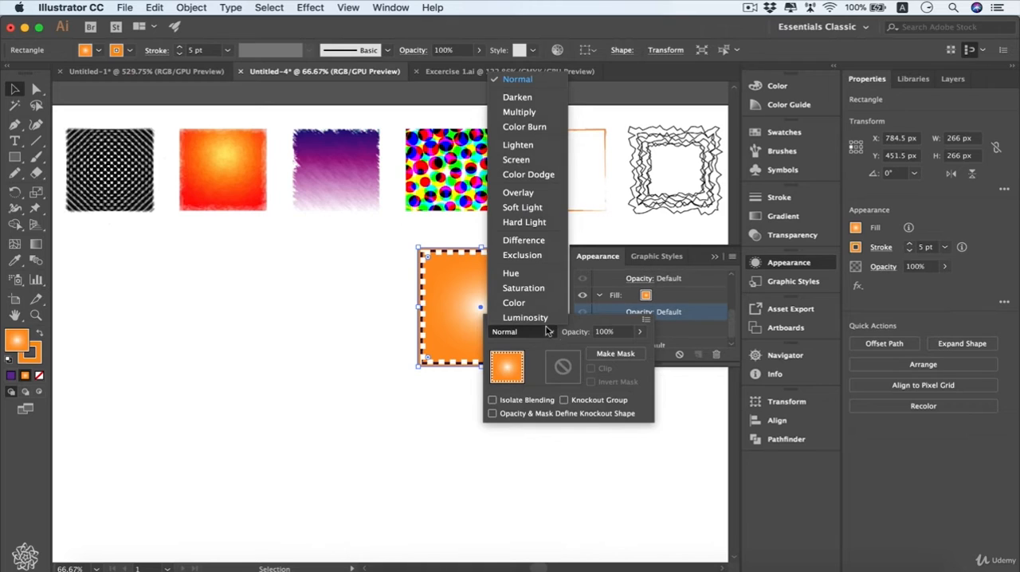
{"action": "left_click", "coordinate": [544, 287]}
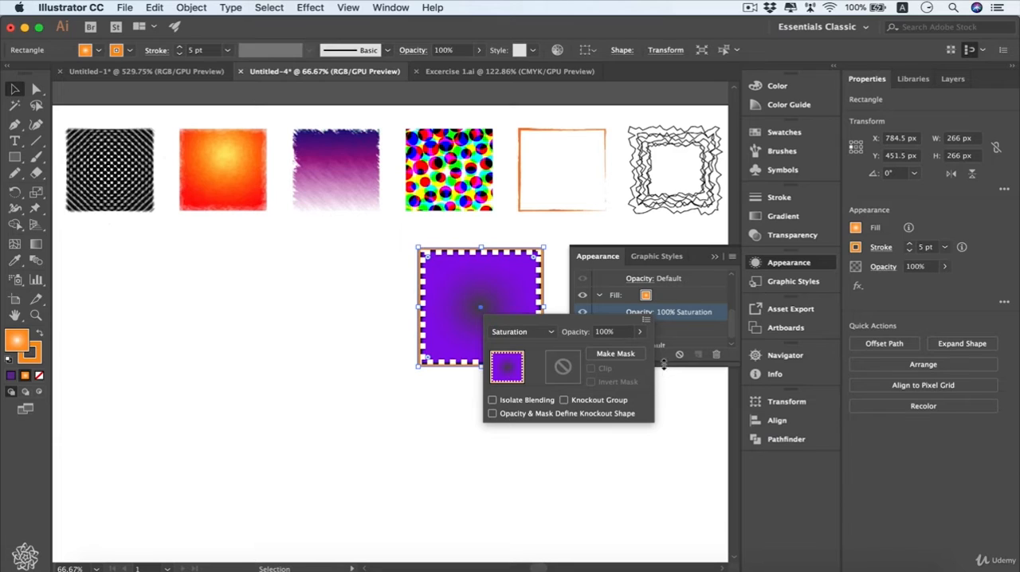
{"action": "left_click", "coordinate": [642, 332]}
{"action": "left_click", "coordinate": [611, 351]}
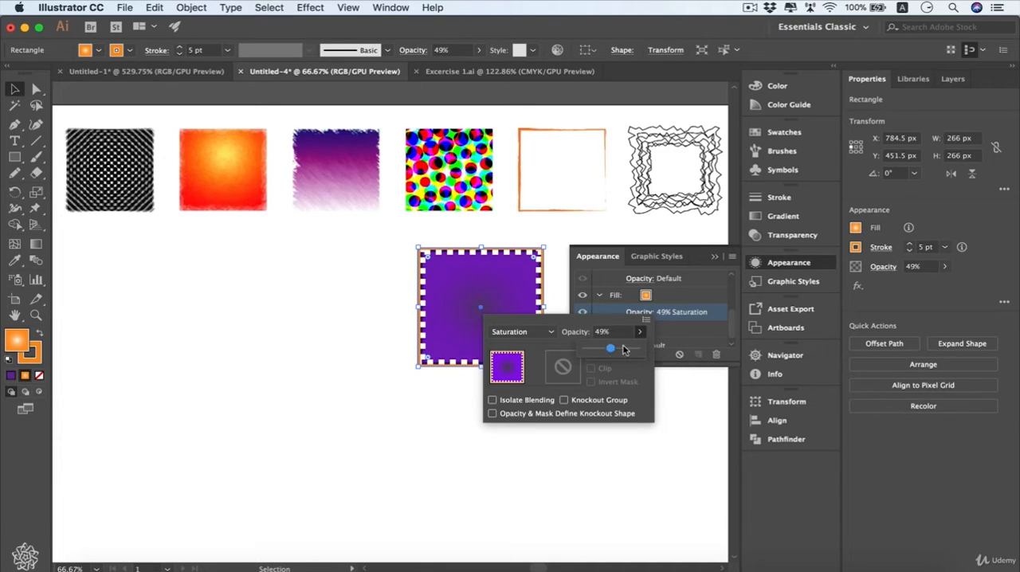
{"action": "left_click", "coordinate": [624, 350]}
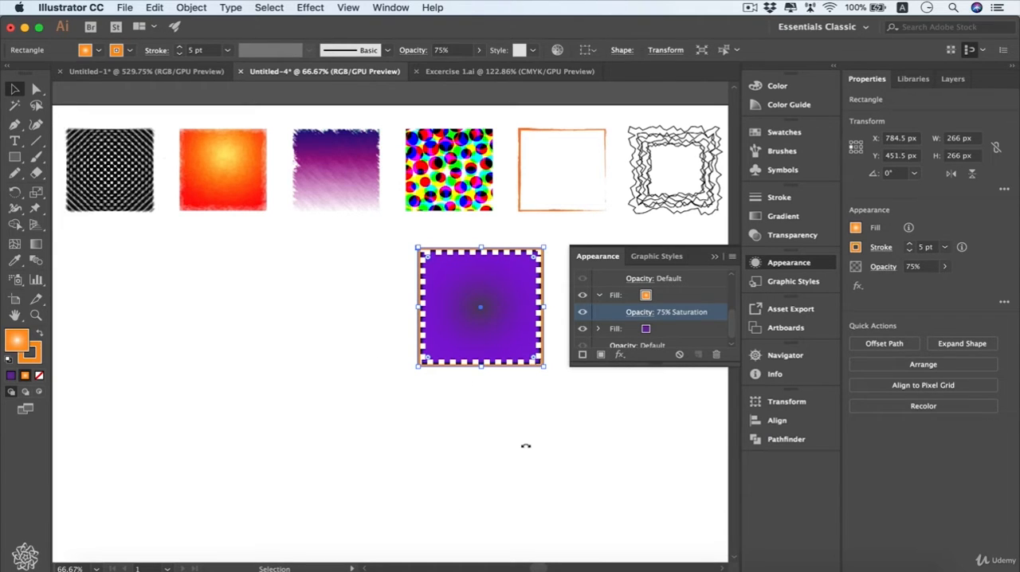
Add a Scribble effect to the square's purple fill, using the Sketch preset with the preview on.
{"action": "left_click", "coordinate": [624, 331]}
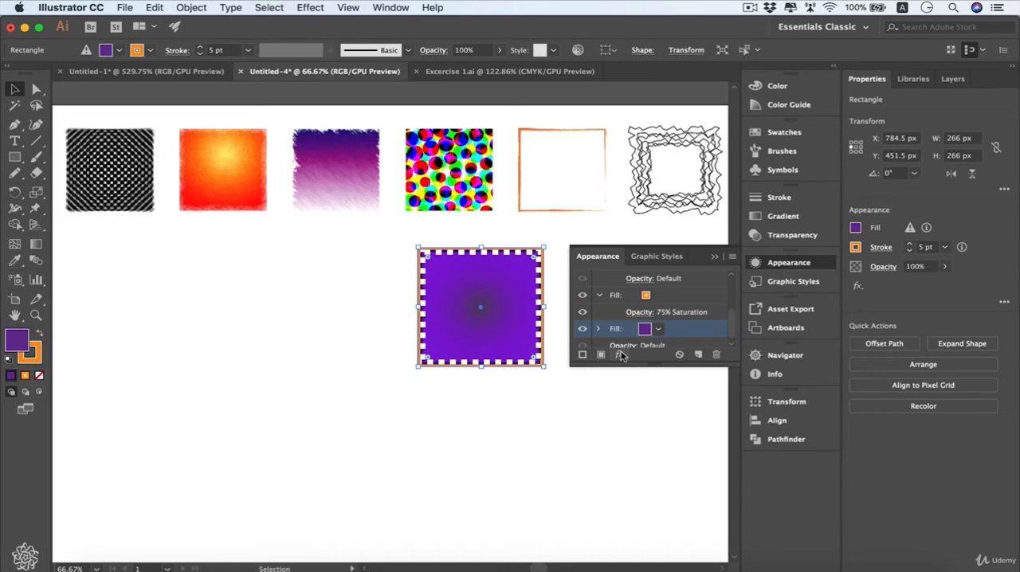
{"action": "left_click", "coordinate": [621, 355]}
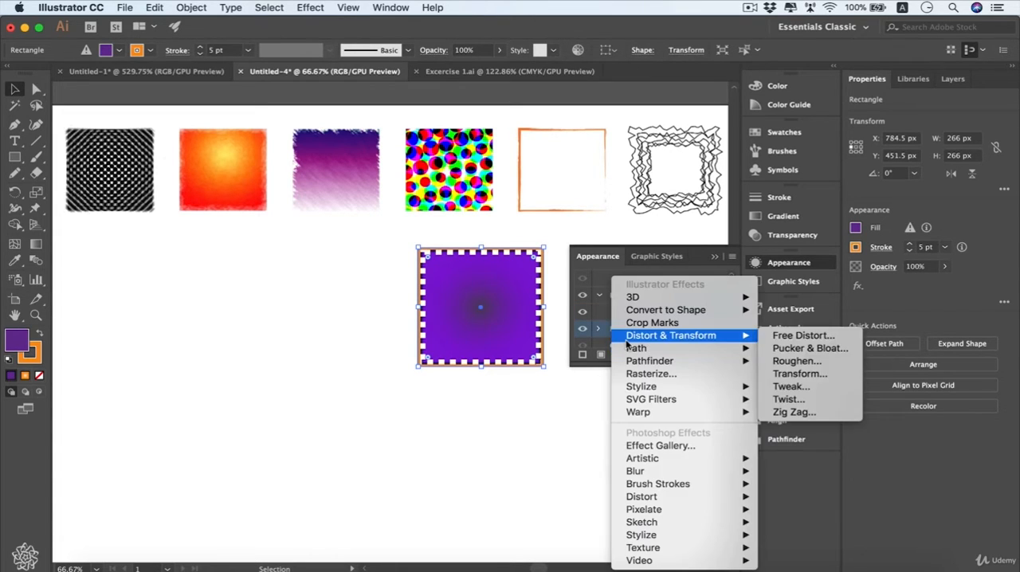
{"action": "mouse_move", "coordinate": [704, 316]}
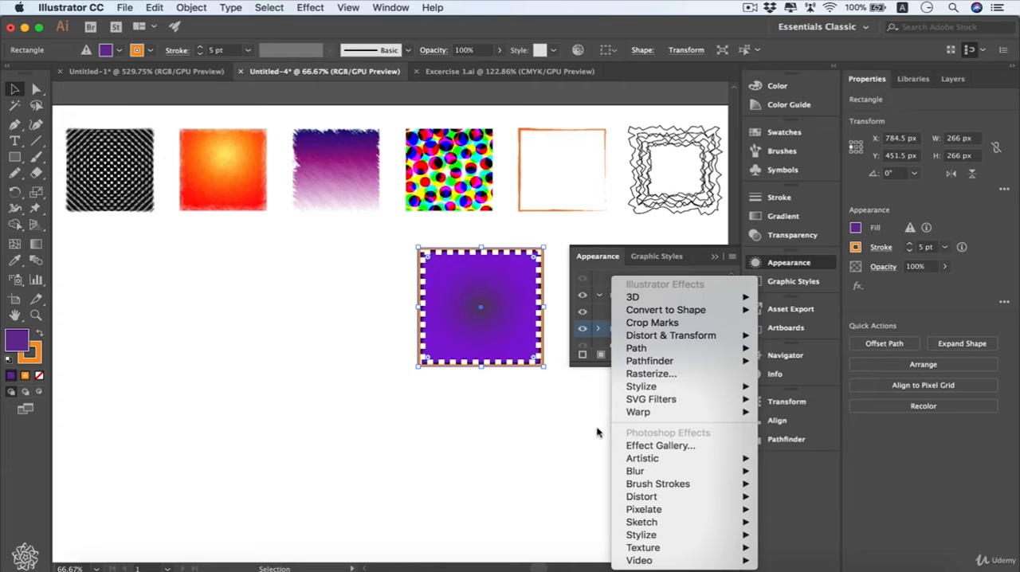
{"action": "mouse_move", "coordinate": [719, 390]}
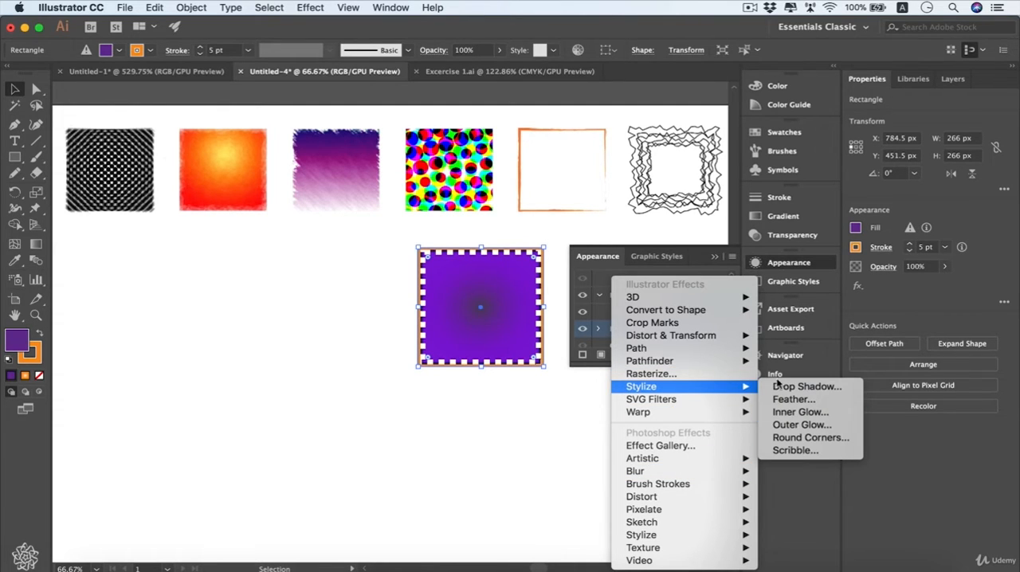
{"action": "left_click", "coordinate": [811, 453]}
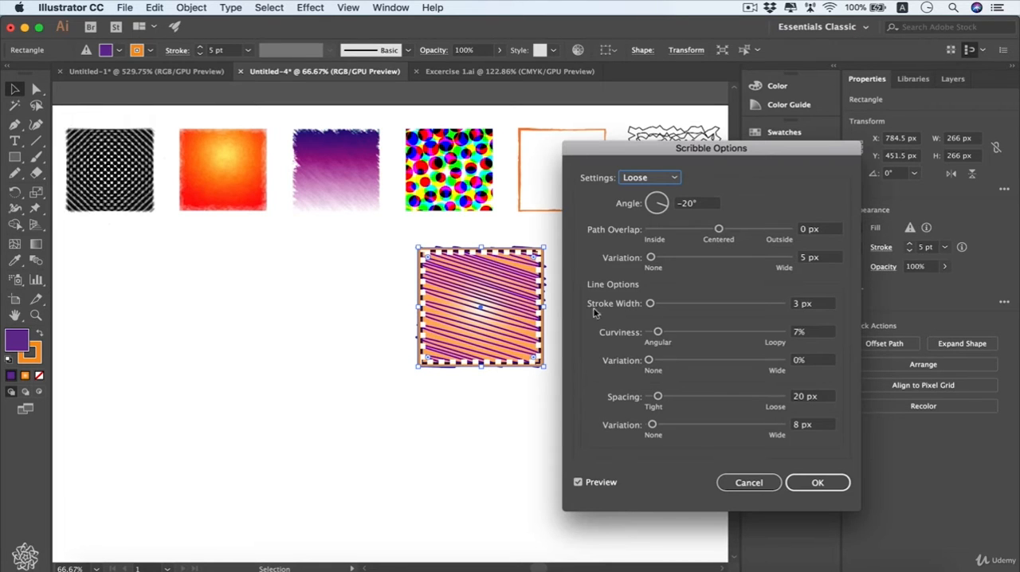
{"action": "left_click_drag", "start_coordinate": [682, 153], "coordinate": [678, 177]}
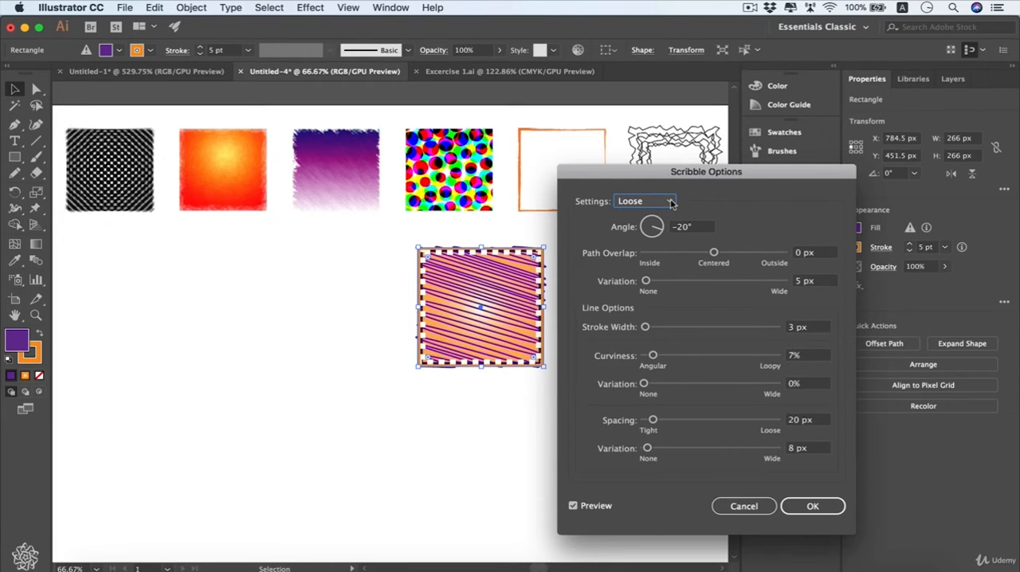
{"action": "left_click", "coordinate": [671, 202]}
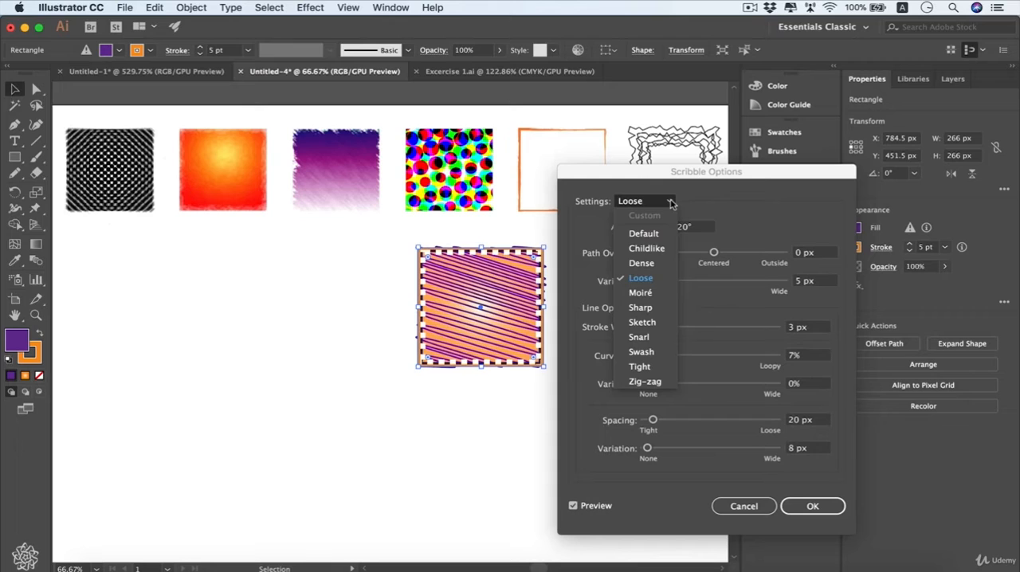
{"action": "left_click", "coordinate": [659, 323]}
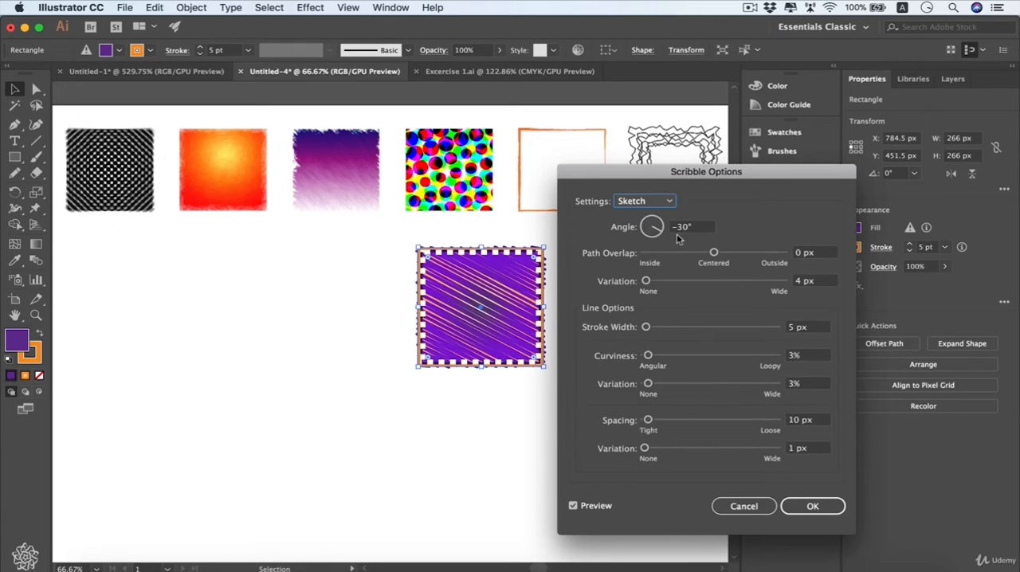
Try a 27° angle with a 2 px stroke width for the scribble, and try the Sharp and Moiré presets.
{"action": "left_click_drag", "start_coordinate": [658, 228], "coordinate": [660, 226]}
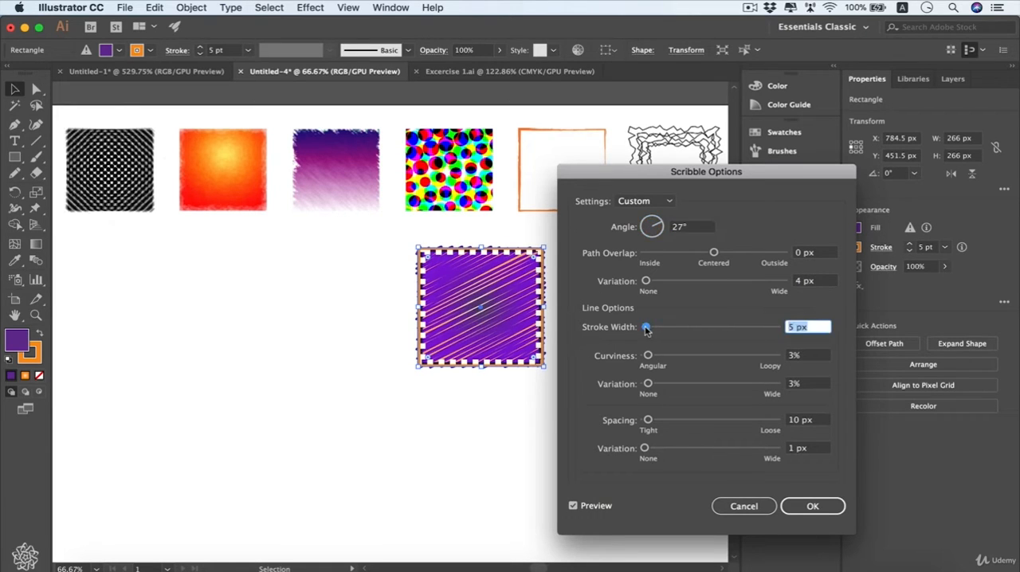
{"action": "left_click_drag", "start_coordinate": [646, 327], "coordinate": [646, 329]}
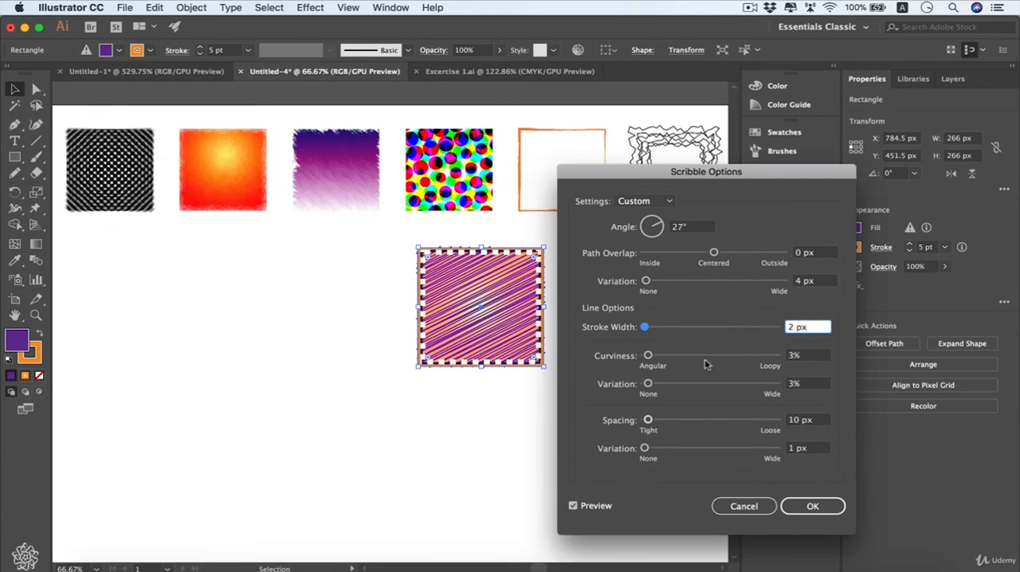
{"action": "left_click", "coordinate": [671, 203]}
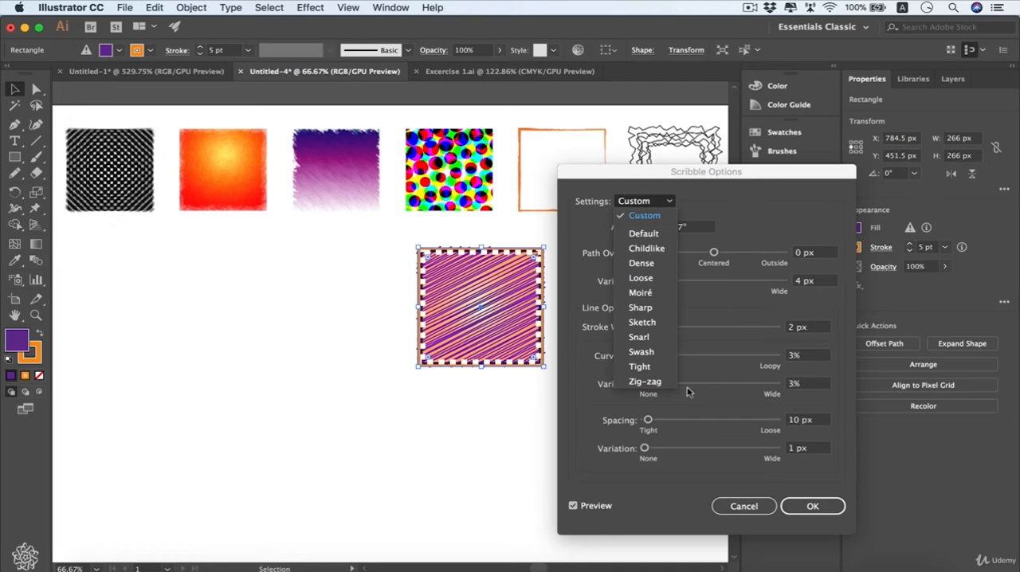
{"action": "left_click", "coordinate": [647, 307]}
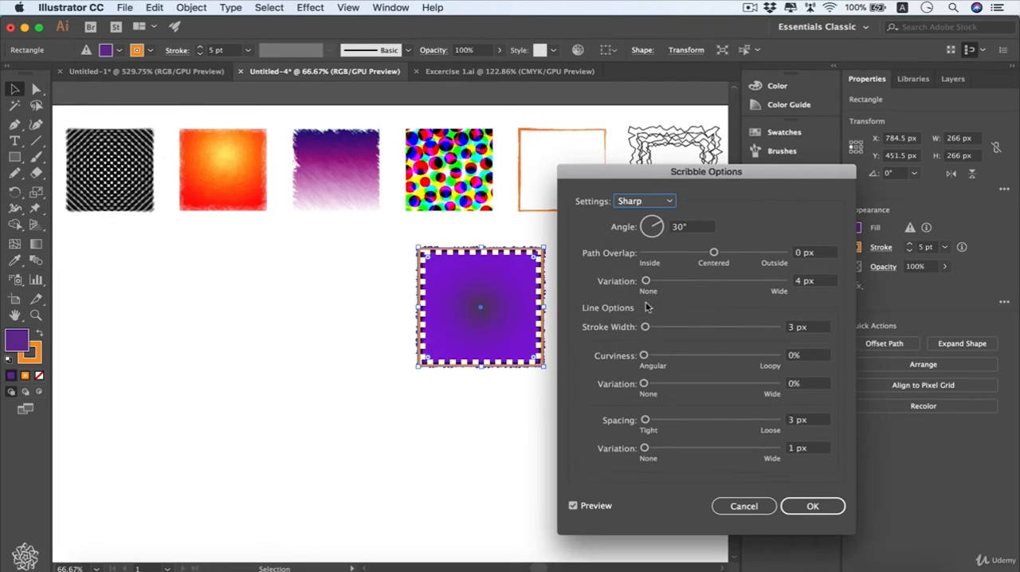
{"action": "left_click", "coordinate": [659, 203]}
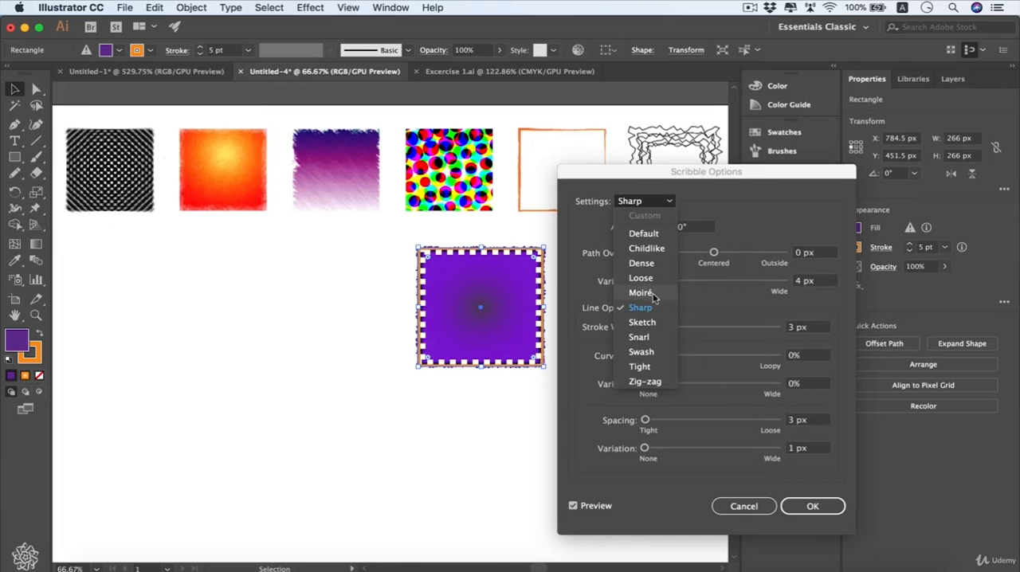
{"action": "left_click", "coordinate": [656, 293]}
Set the scribble back to the Sketch preset and apply the effect to the purple fill.
{"action": "left_click", "coordinate": [672, 203]}
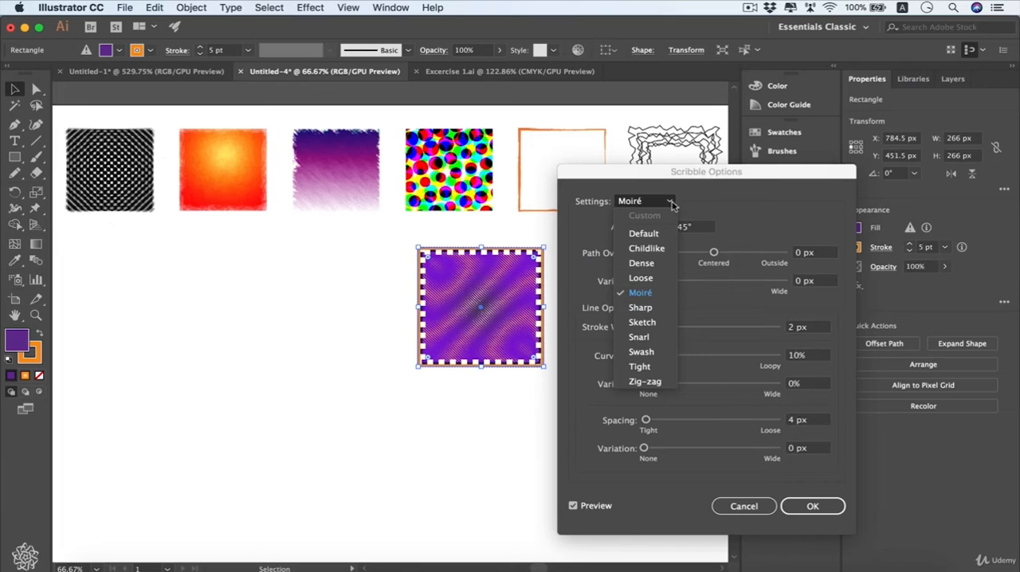
{"action": "left_click", "coordinate": [642, 322]}
{"action": "left_click", "coordinate": [812, 507]}
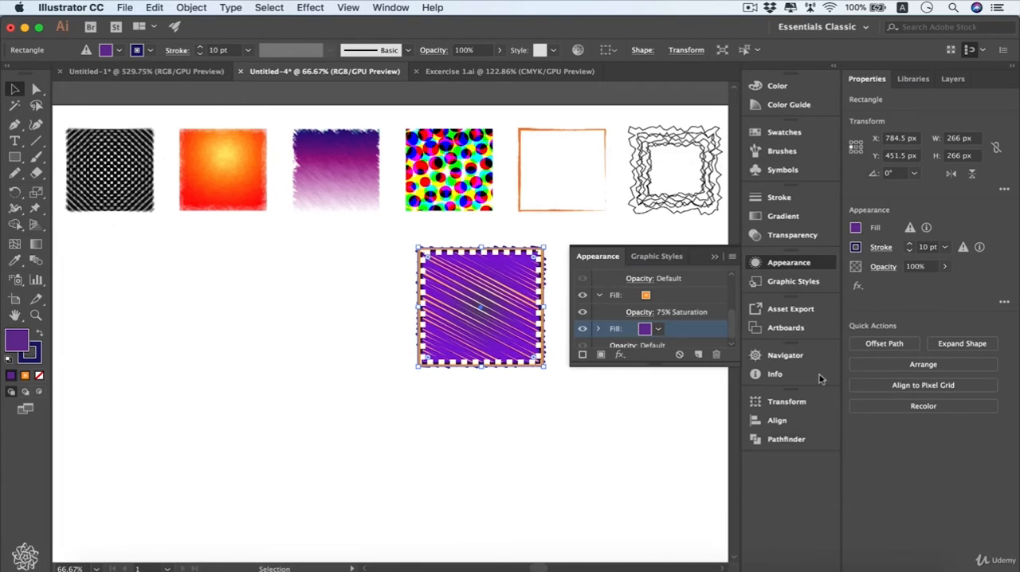
Hide the gradient fill and toggle the scribbled purple fill's visibility off and on again.
{"action": "left_click", "coordinate": [583, 322]}
{"action": "left_click", "coordinate": [583, 293]}
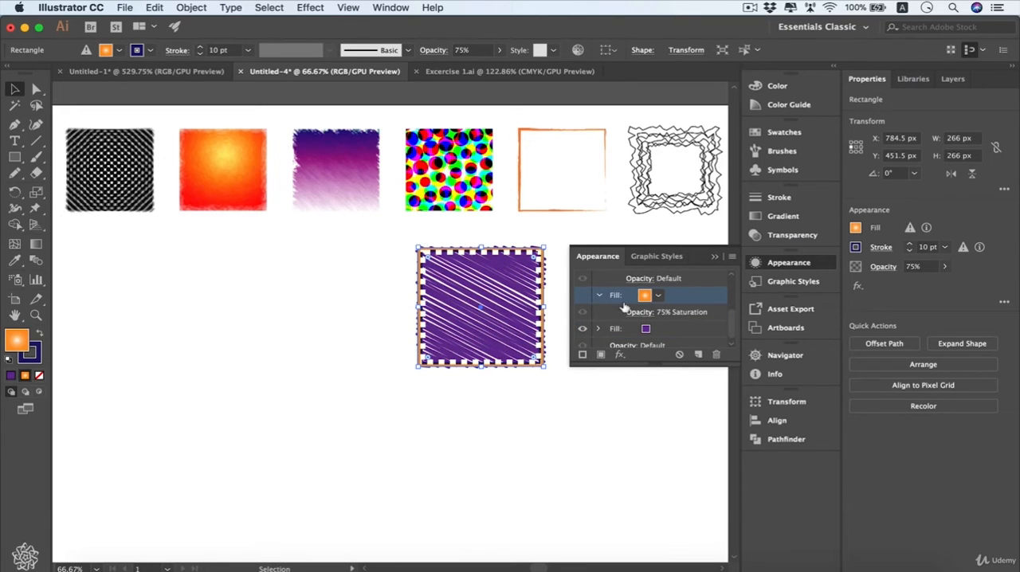
{"action": "left_click", "coordinate": [584, 330]}
{"action": "left_click", "coordinate": [585, 330]}
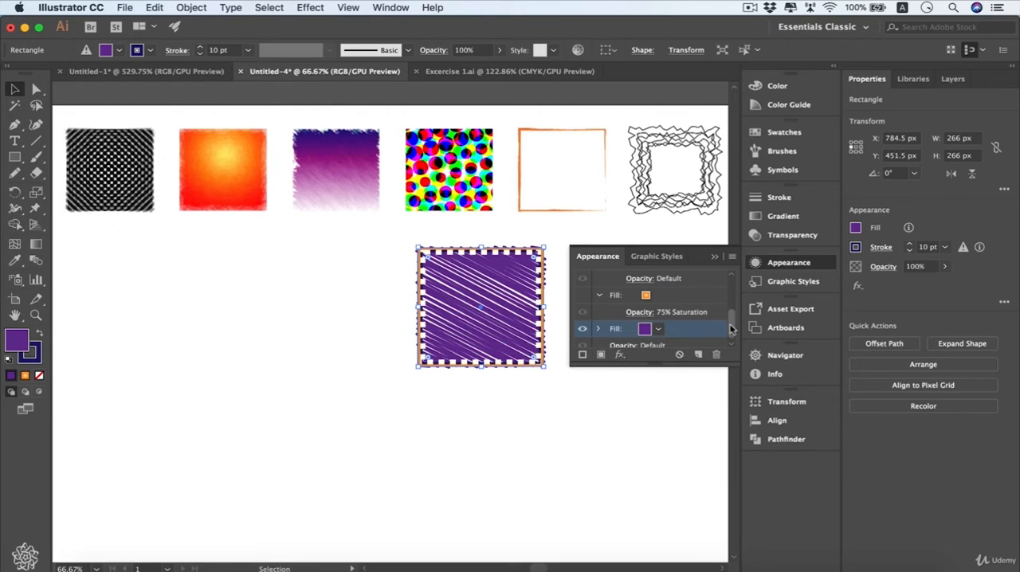
Add a Round Corners effect with a 30 px radius to the square's orange 5 pt stroke, with the preview on.
{"action": "left_click_drag", "start_coordinate": [730, 328], "coordinate": [730, 288]}
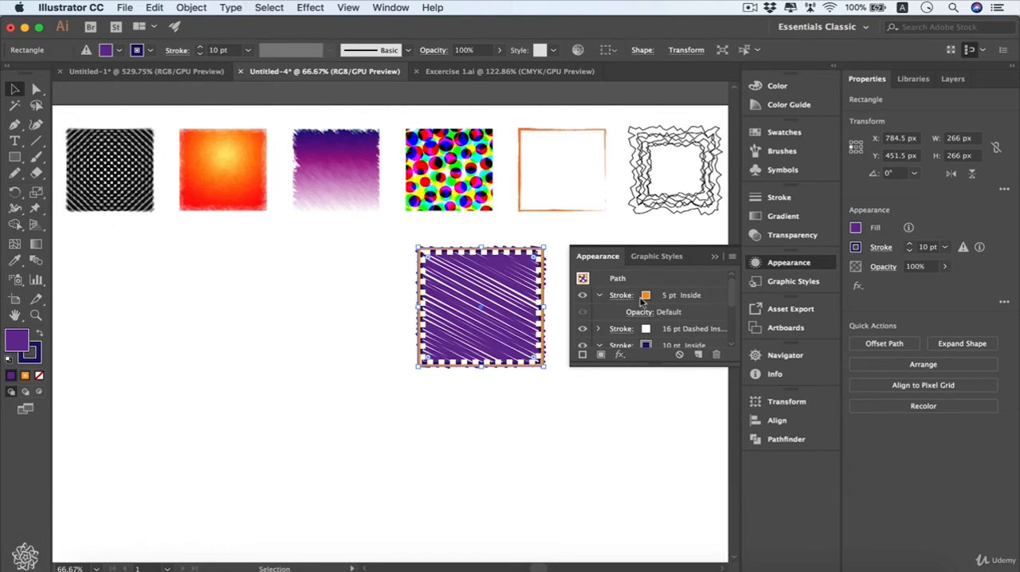
{"action": "left_click", "coordinate": [676, 298]}
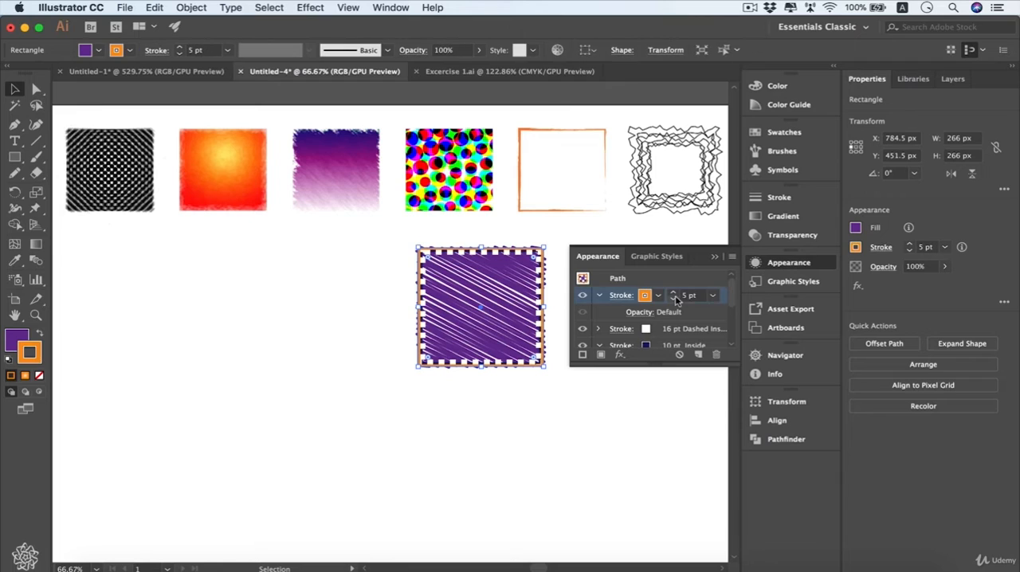
{"action": "left_click", "coordinate": [620, 356]}
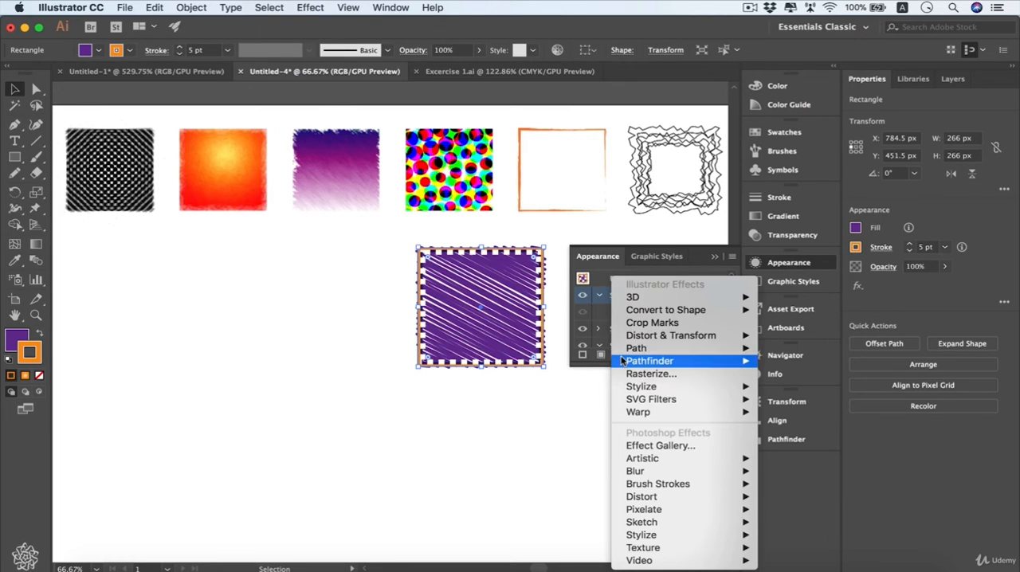
{"action": "mouse_move", "coordinate": [642, 388]}
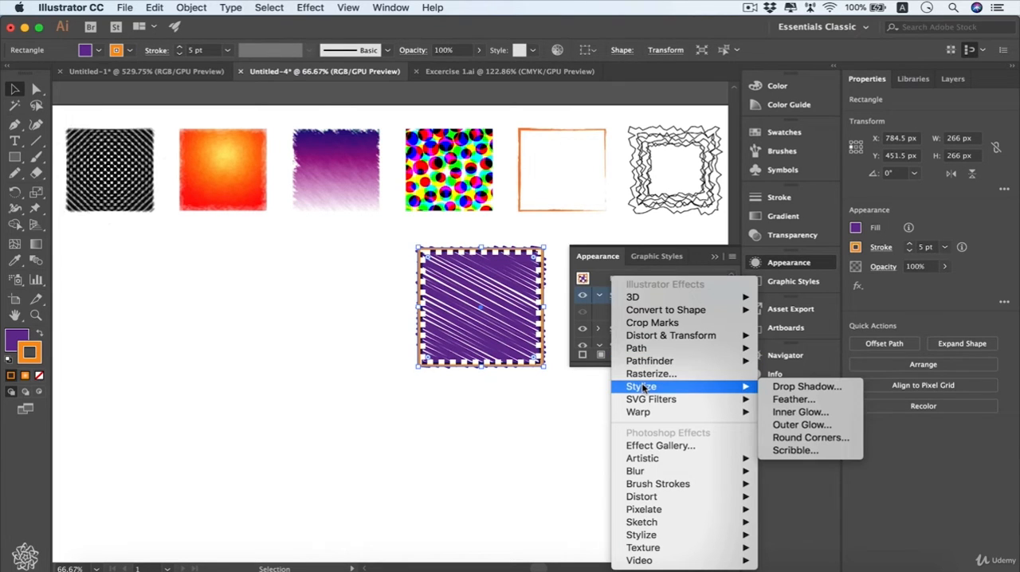
{"action": "left_click", "coordinate": [831, 441]}
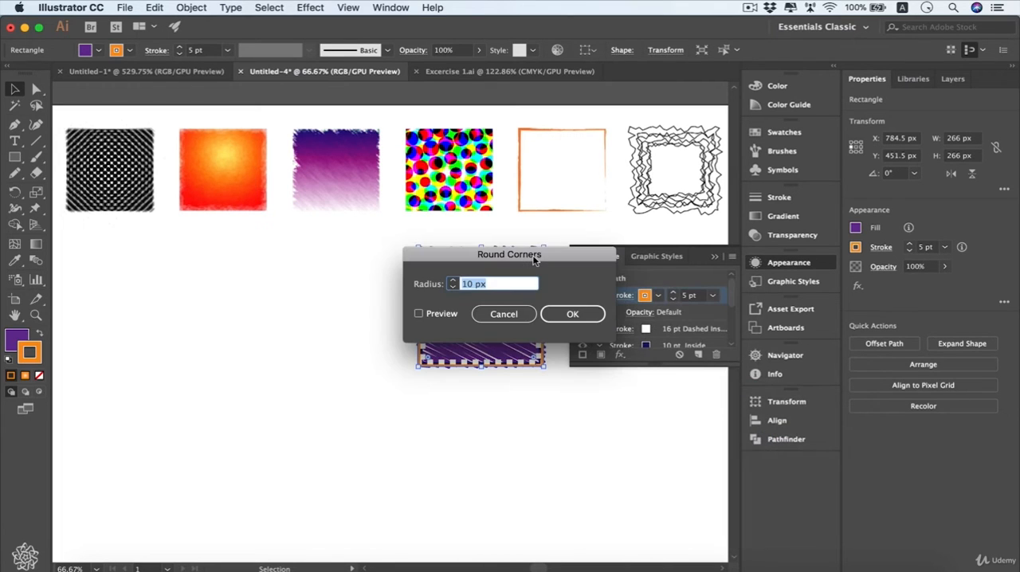
{"action": "left_click_drag", "start_coordinate": [534, 261], "coordinate": [556, 339]}
{"action": "left_click", "coordinate": [465, 398]}
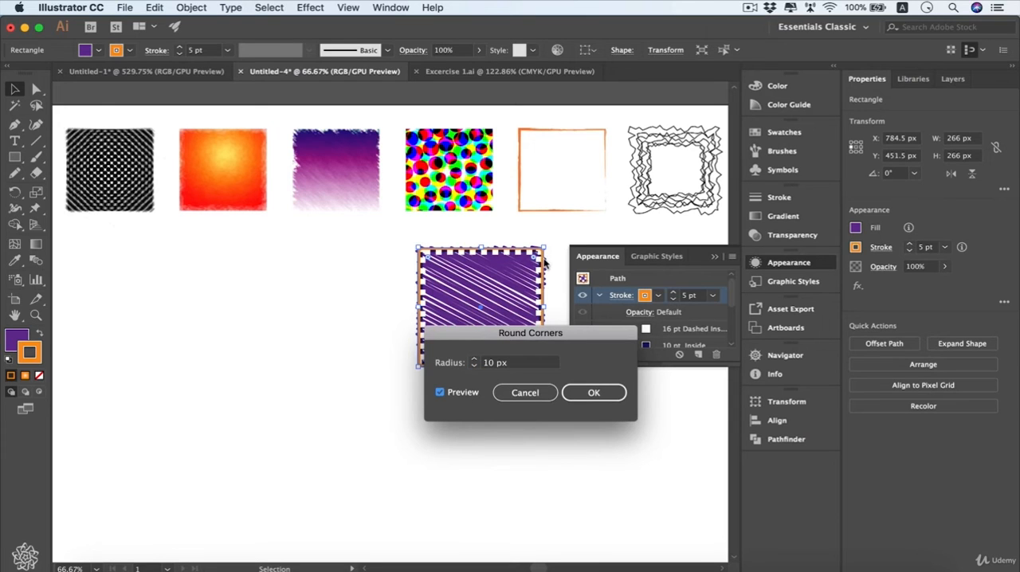
{"action": "left_click", "coordinate": [473, 360], "text": "shift"}
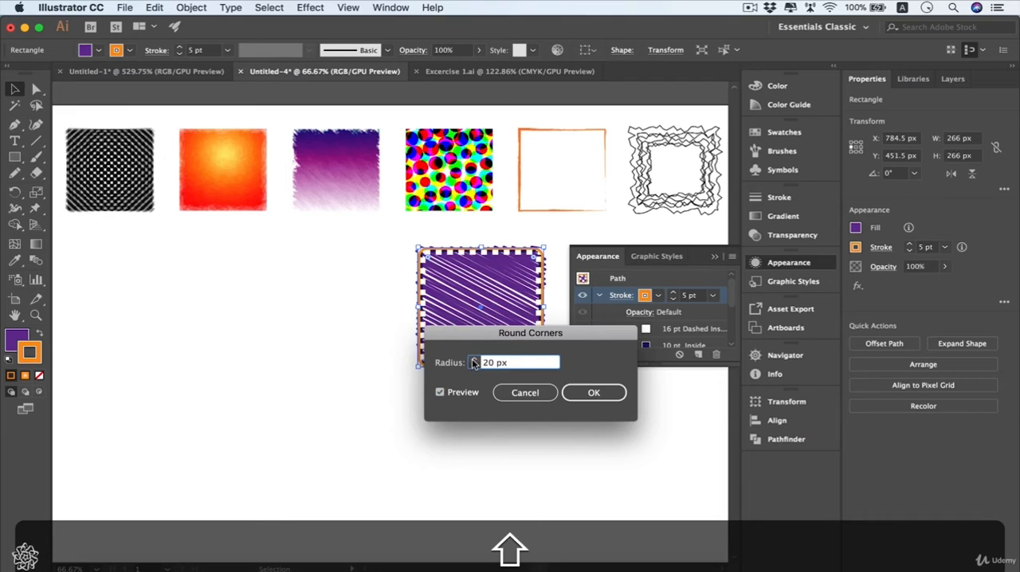
{"action": "left_click", "coordinate": [473, 361], "text": "shift"}
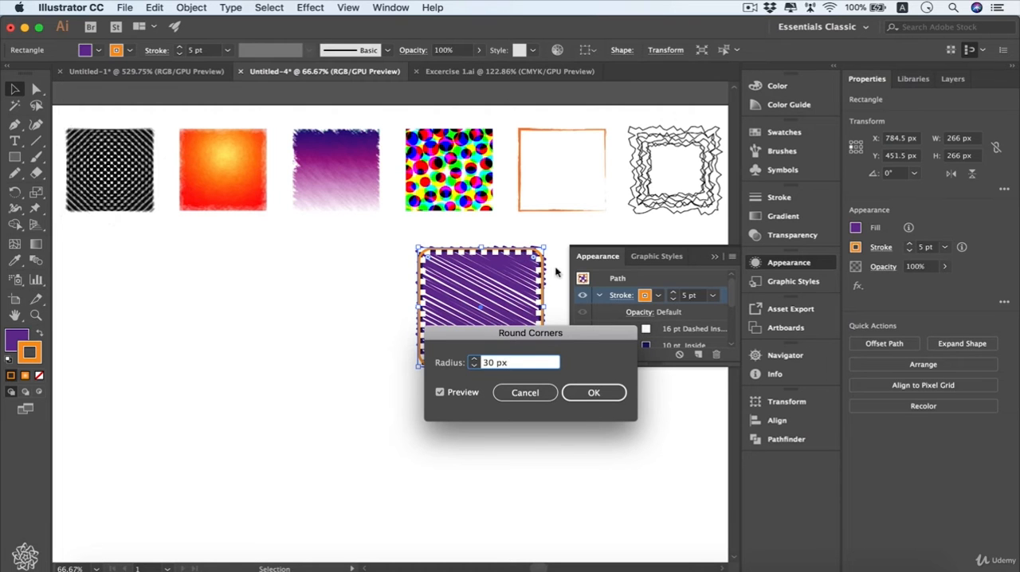
{"action": "left_click", "coordinate": [611, 397]}
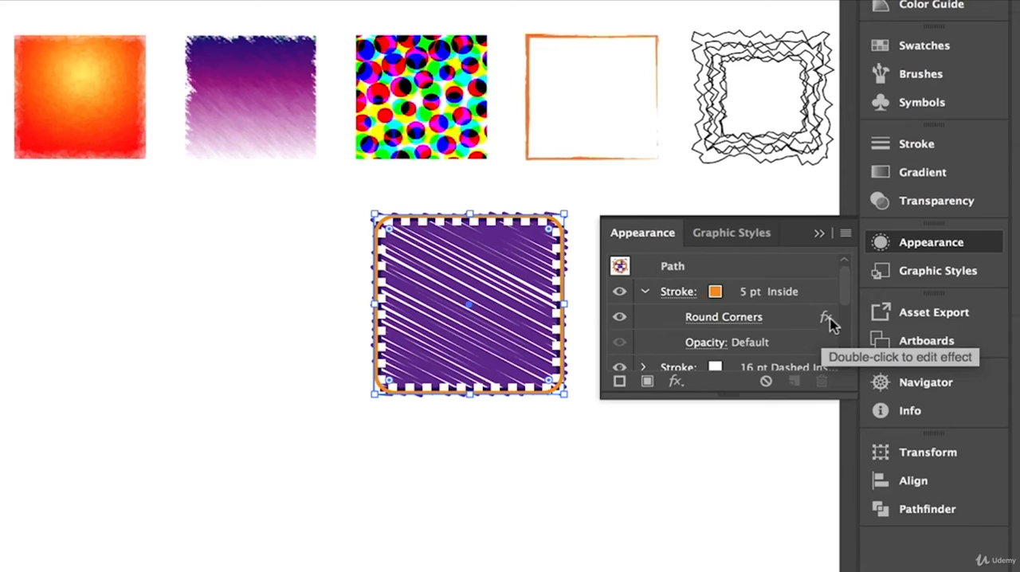
Toggle the visibility of the orange stroke's Round Corners effect off and on again.
{"action": "left_click", "coordinate": [803, 323]}
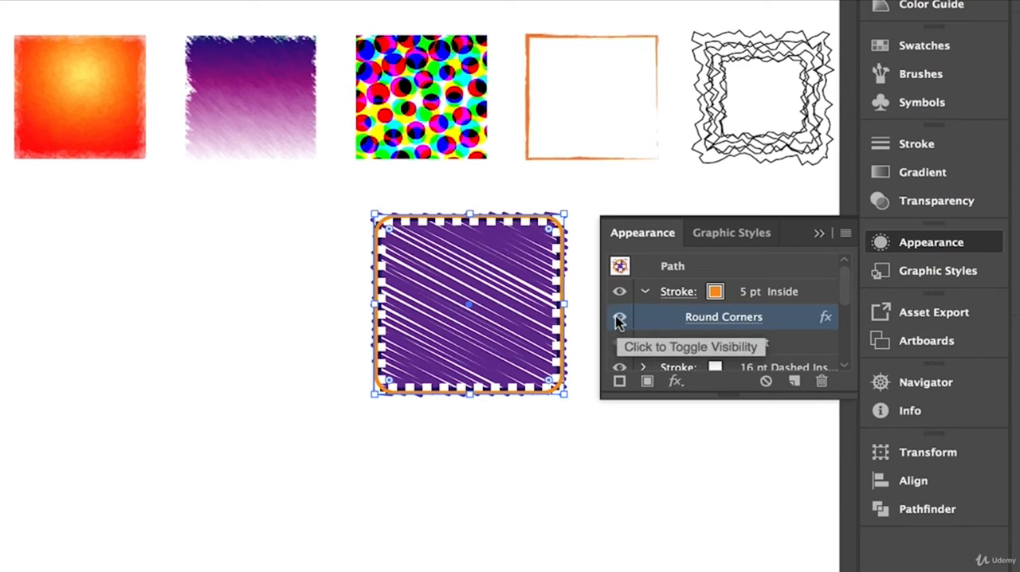
{"action": "left_click", "coordinate": [619, 318]}
{"action": "left_click", "coordinate": [619, 319]}
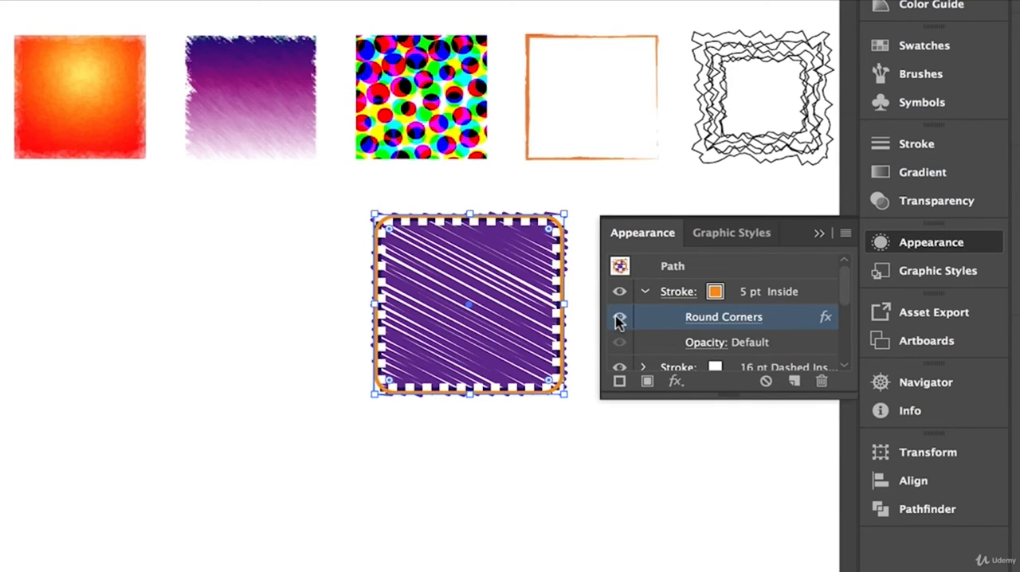
Edit the orange stroke's Round Corners effect and set its radius to 50 px.
{"action": "double_click", "coordinate": [825, 320]}
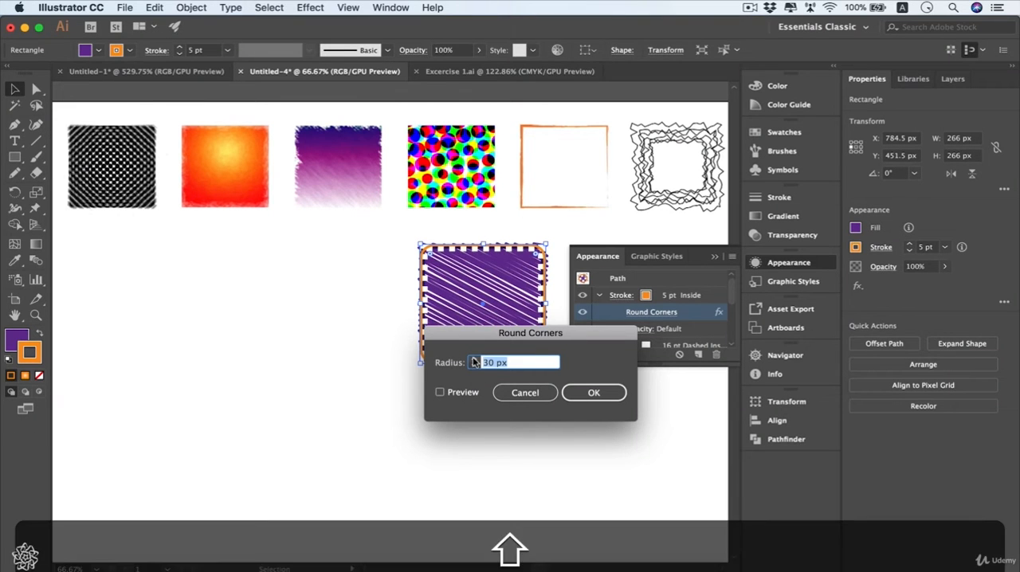
{"action": "key", "text": "shift+Up"}
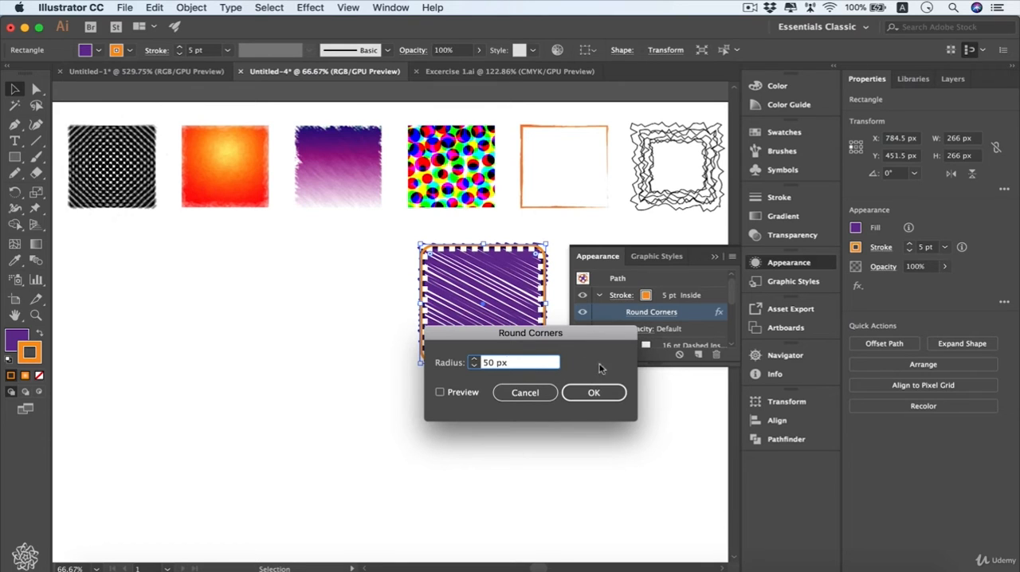
{"action": "left_click", "coordinate": [602, 396]}
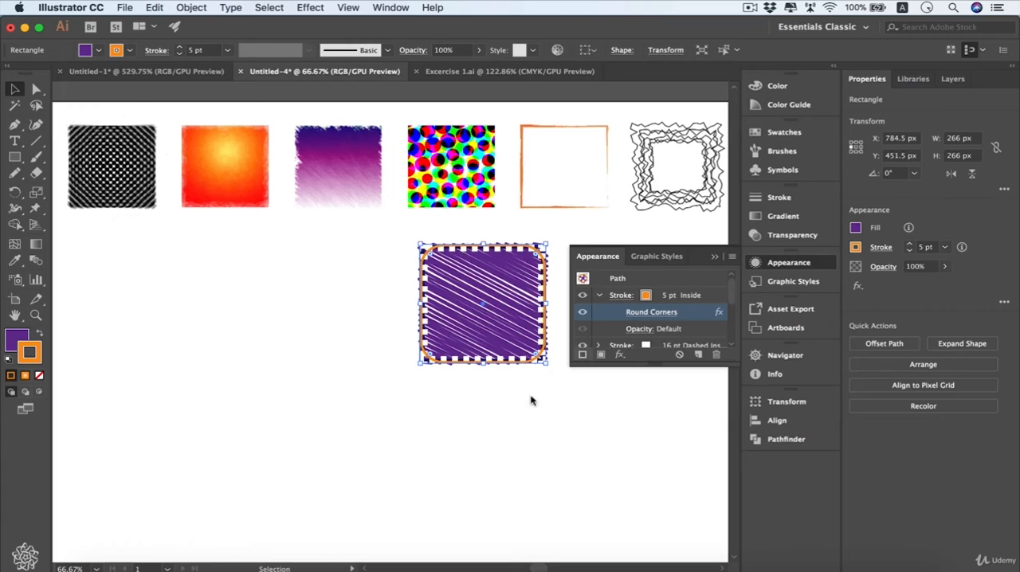
Expand the square's purple fill and hide its Scribble effect.
{"action": "left_click_drag", "start_coordinate": [731, 286], "coordinate": [734, 358]}
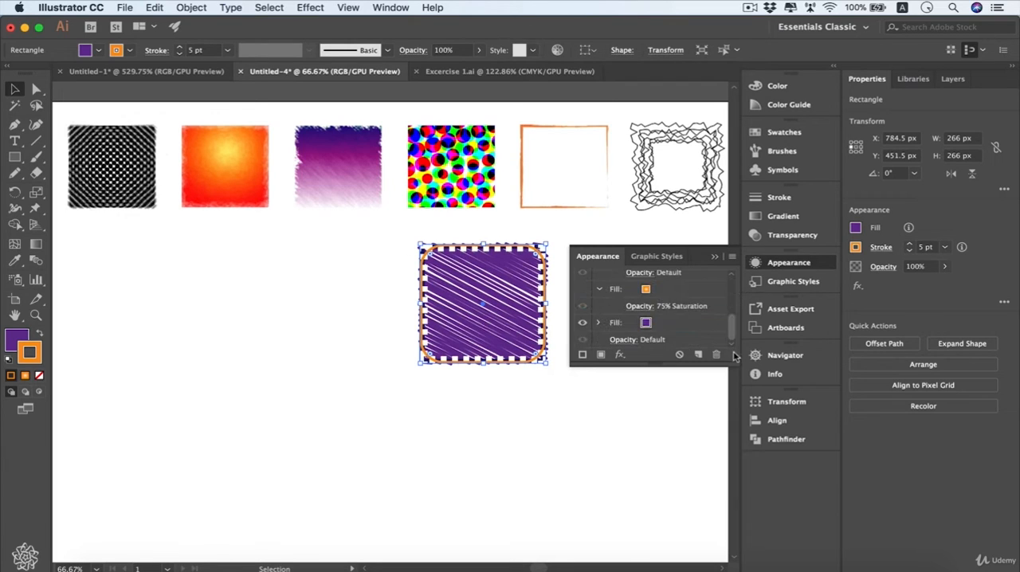
{"action": "left_click", "coordinate": [597, 327]}
{"action": "scroll", "coordinate": [733, 321], "scroll_direction": "down", "scroll_amount": 2}
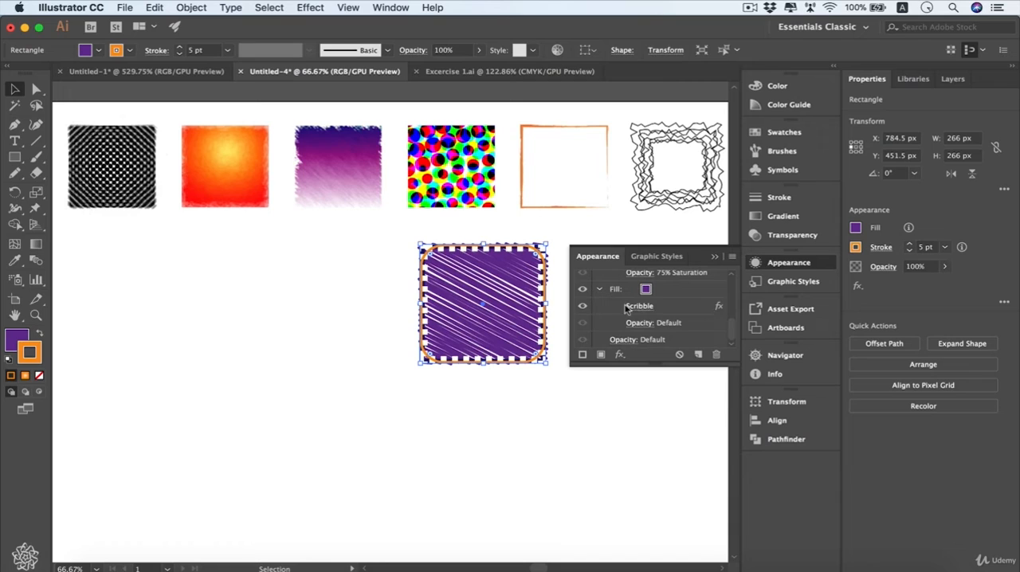
{"action": "left_click", "coordinate": [583, 308]}
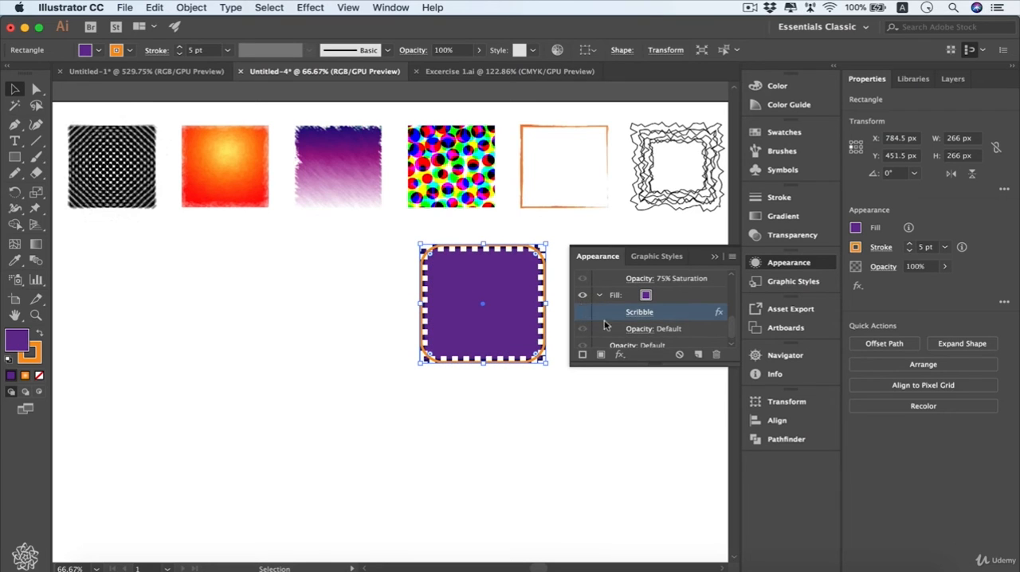
Try clearing the square's whole appearance, and undo the clearing.
{"action": "left_click", "coordinate": [604, 322]}
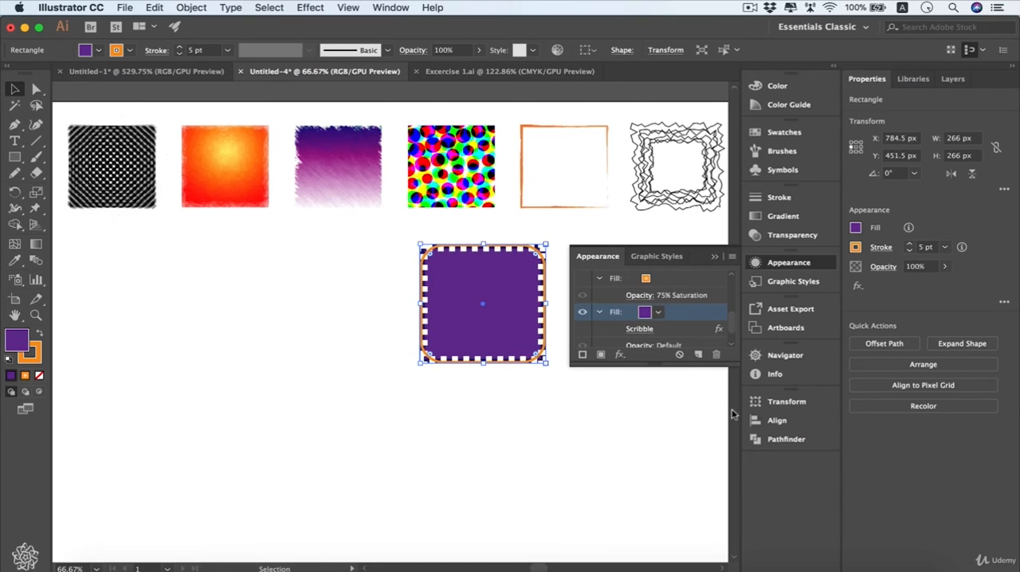
{"action": "left_click", "coordinate": [680, 355]}
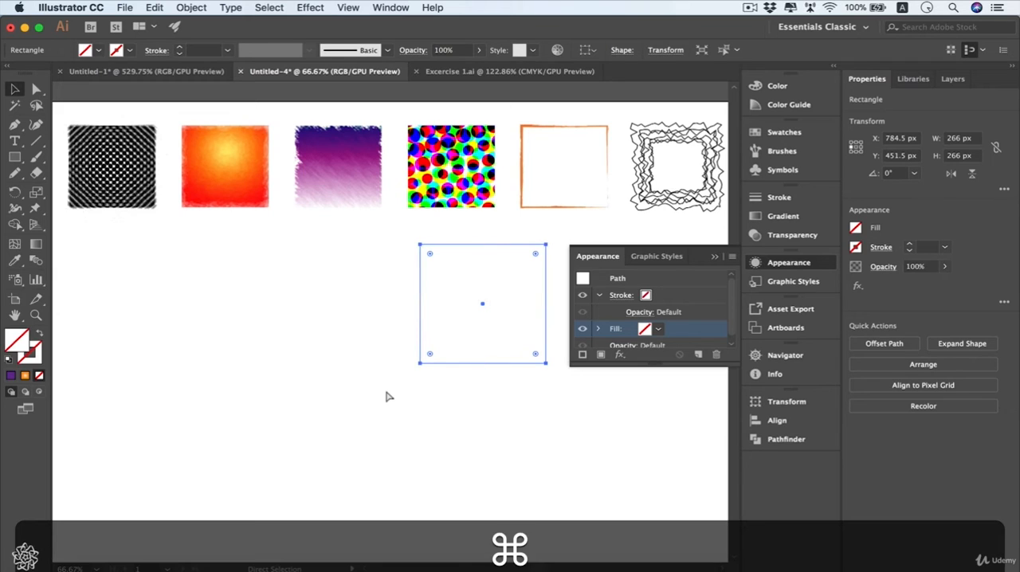
{"action": "key", "text": "super+z"}
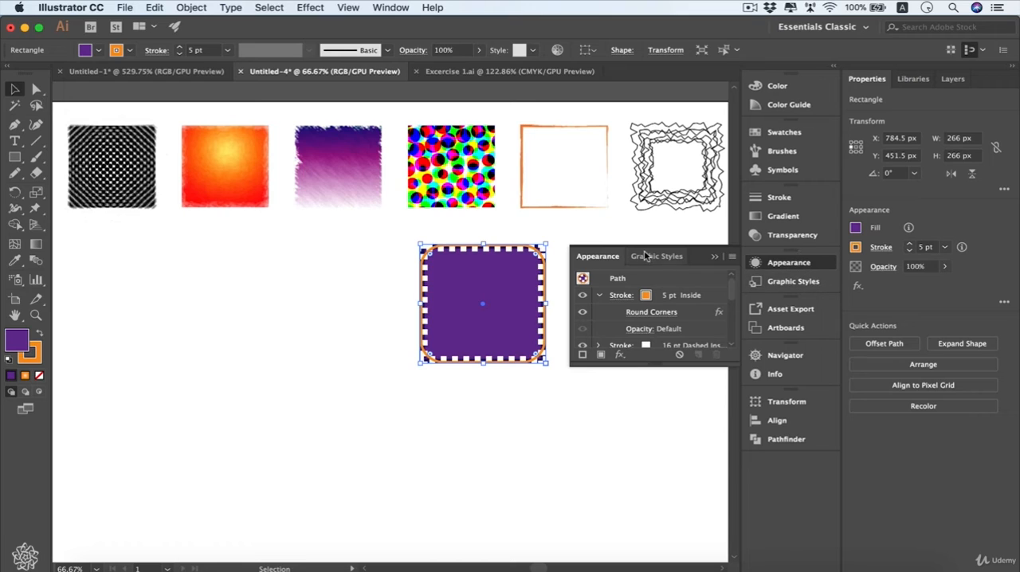
Save the square's current appearance as a new graphic style.
{"action": "left_click", "coordinate": [786, 285]}
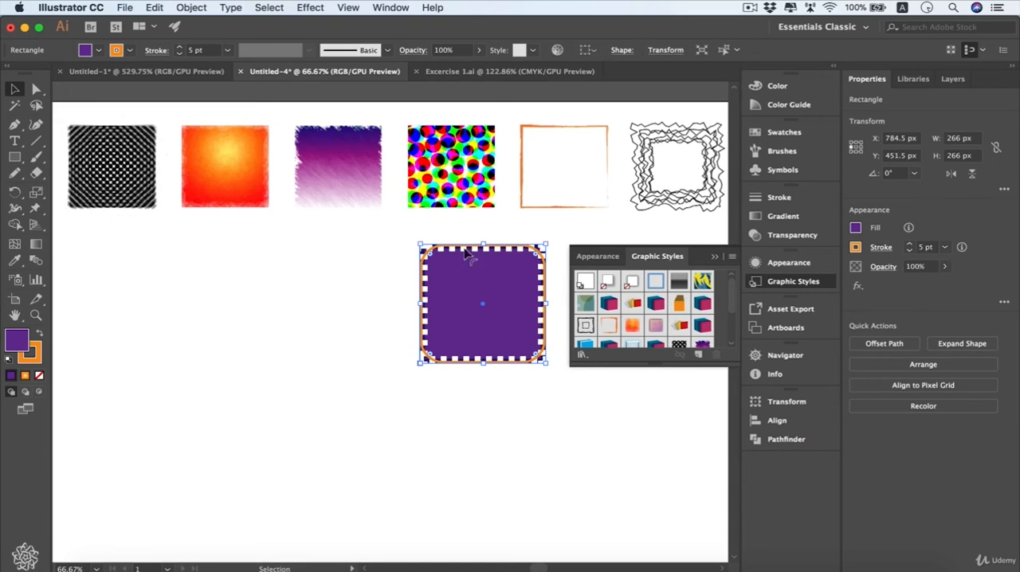
{"action": "left_click", "coordinate": [701, 360]}
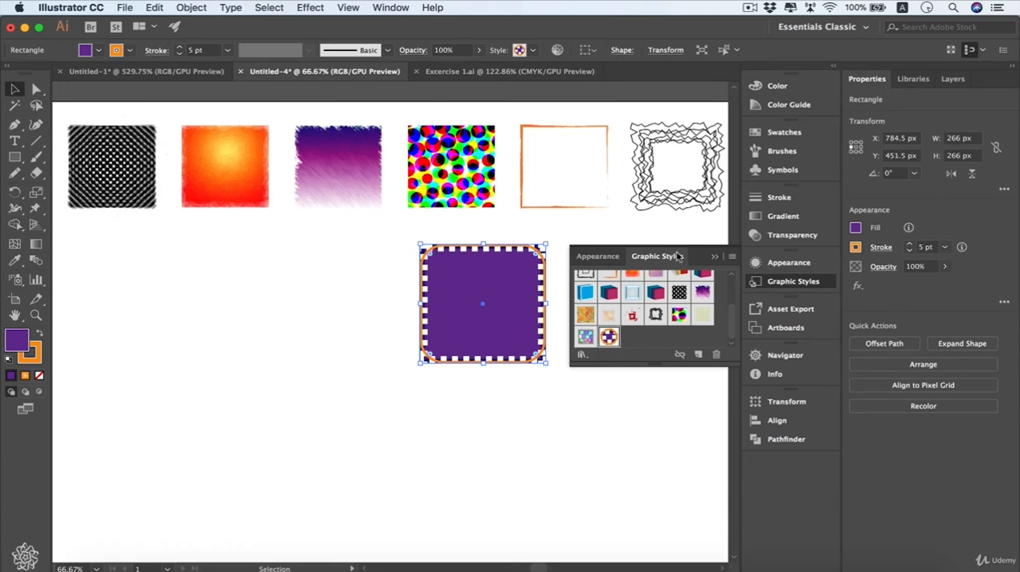
Draw a second square about 240 px wide beside the styled one and apply the newly saved graphic style to it.
{"action": "left_click", "coordinate": [14, 157]}
{"action": "left_click_drag", "start_coordinate": [269, 249], "coordinate": [382, 355]}
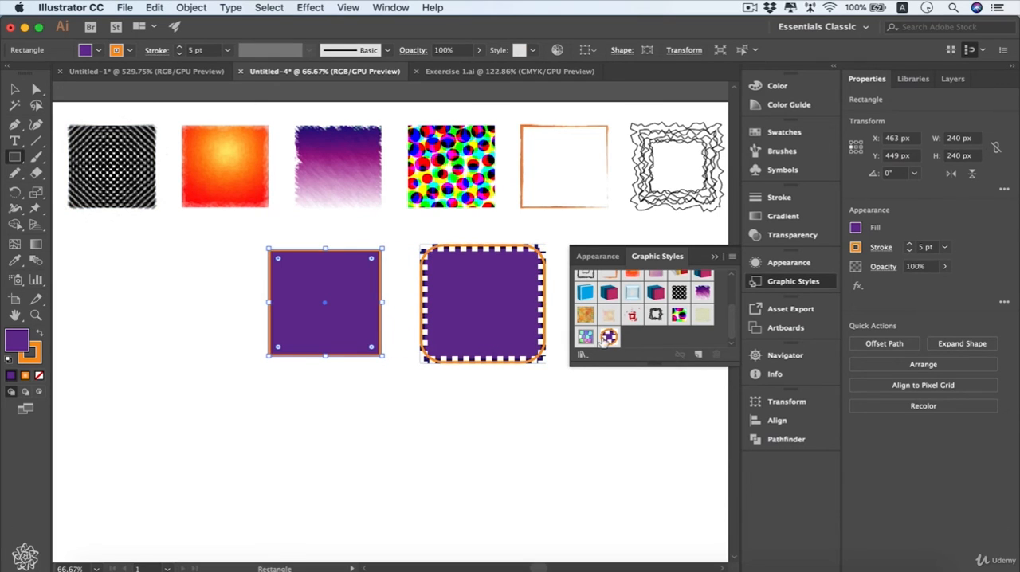
{"action": "left_click", "coordinate": [608, 338]}
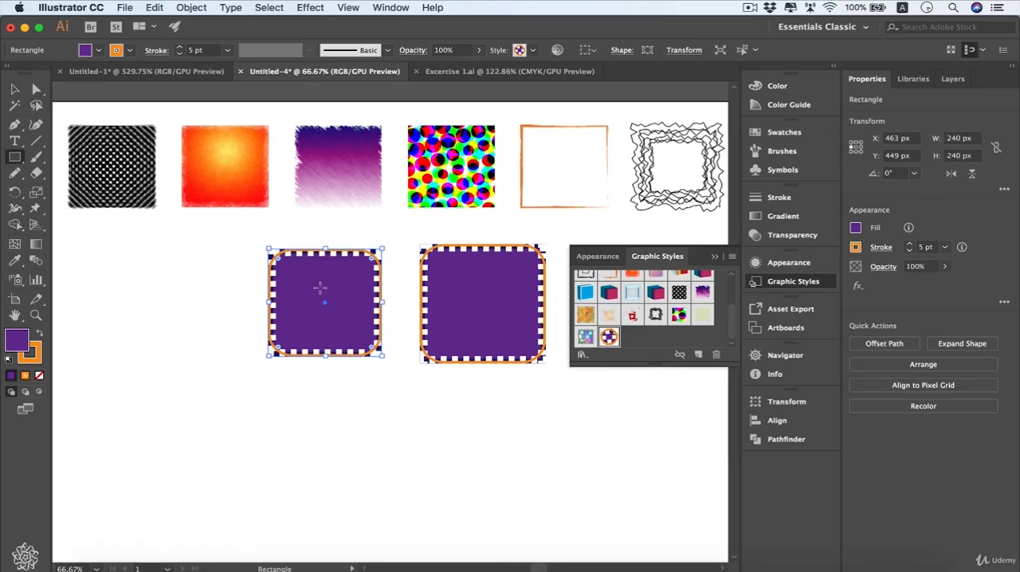
Switch to the Polygon tool and try the orange-red gradient graphic style on the new square.
{"action": "left_click_drag", "start_coordinate": [15, 157], "coordinate": [64, 199]}
{"action": "left_click_drag", "start_coordinate": [732, 323], "coordinate": [731, 291]}
{"action": "left_click", "coordinate": [632, 326]}
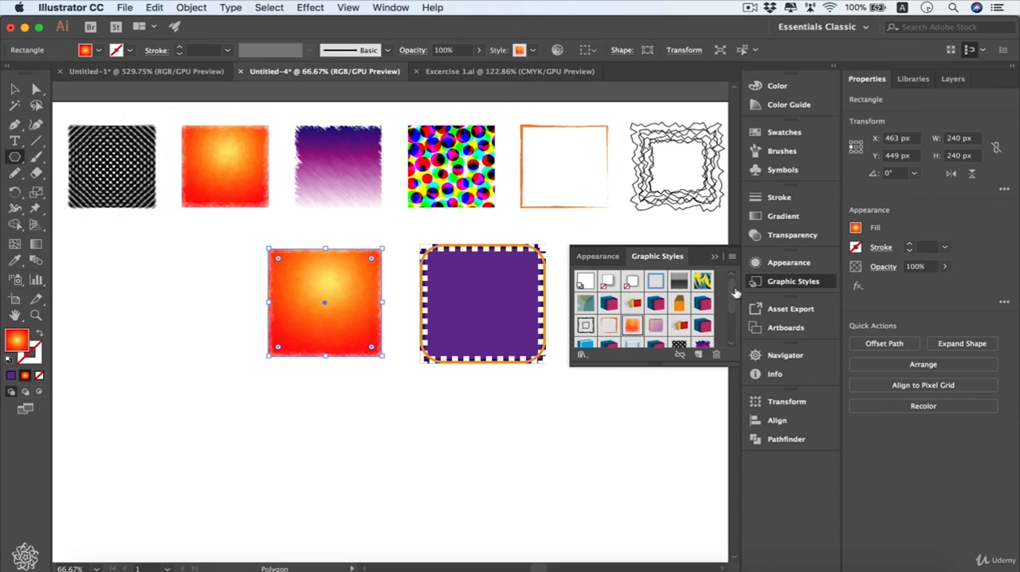
Open the Neon Effects graphic style library and apply its yellow-green neon style to the new square.
{"action": "left_click", "coordinate": [584, 354]}
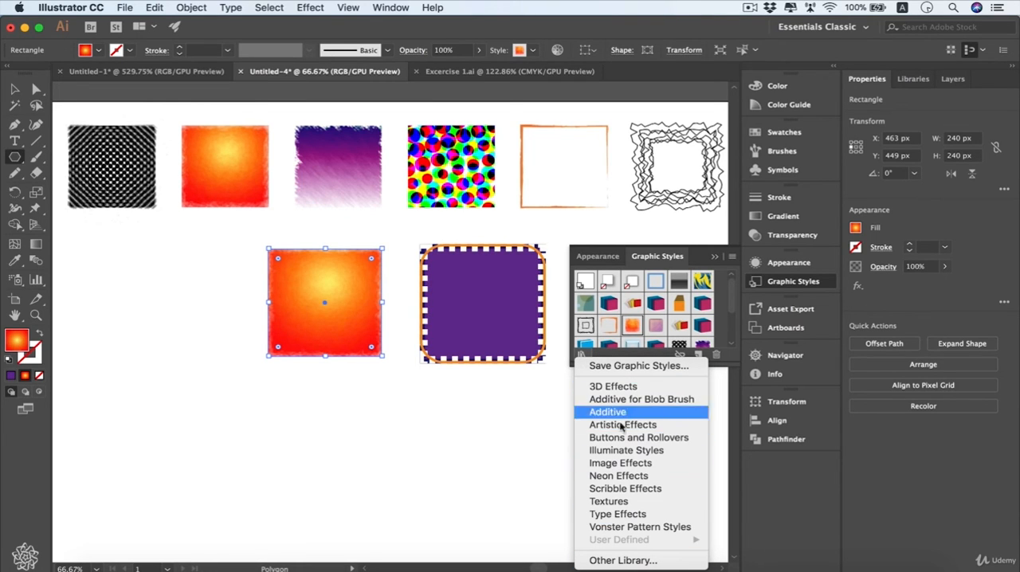
{"action": "left_click", "coordinate": [672, 476]}
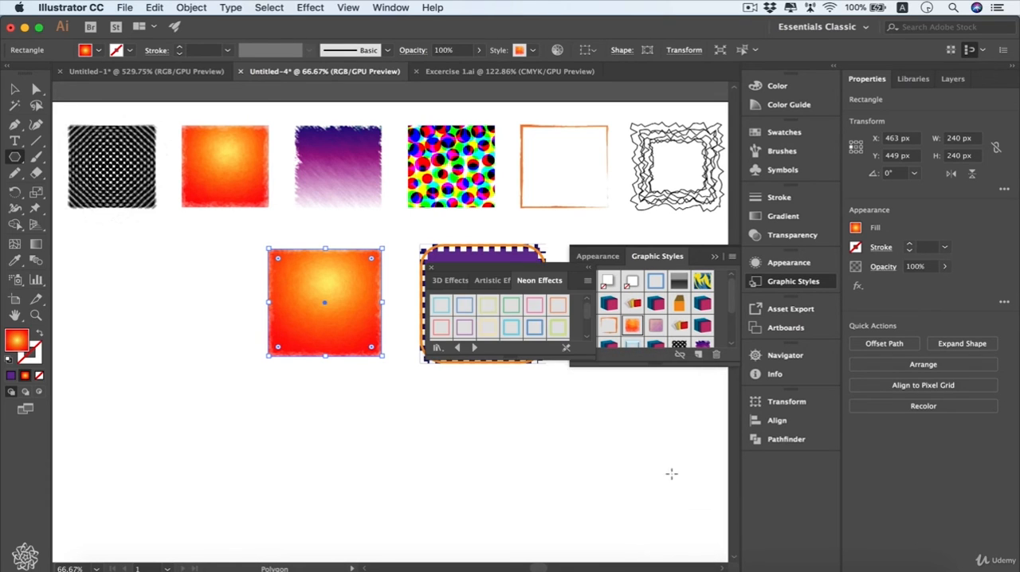
{"action": "left_click", "coordinate": [553, 327]}
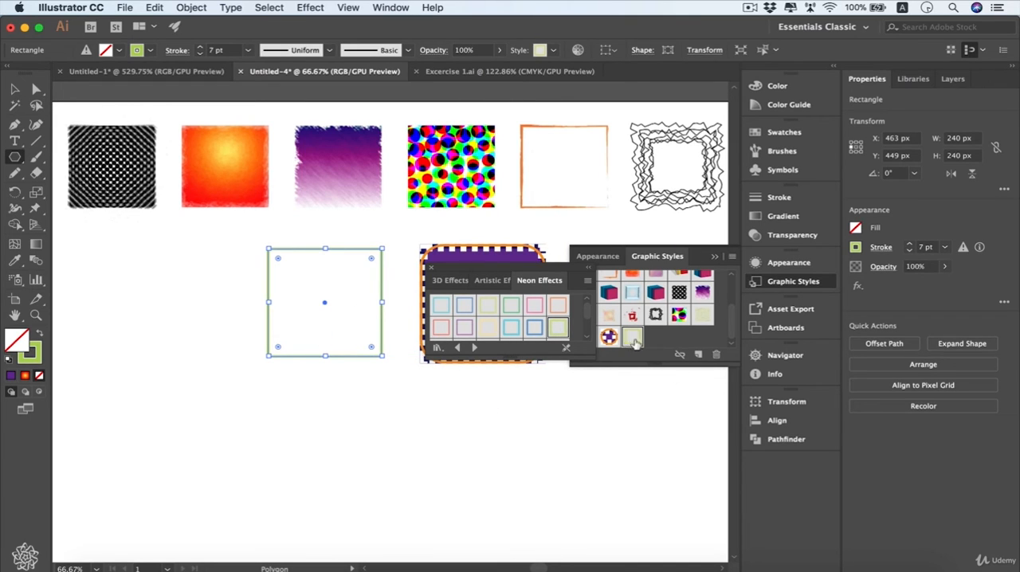
Load the Scribble Effects graphic style library and apply its black scribble style to the new square.
{"action": "left_click", "coordinate": [473, 348]}
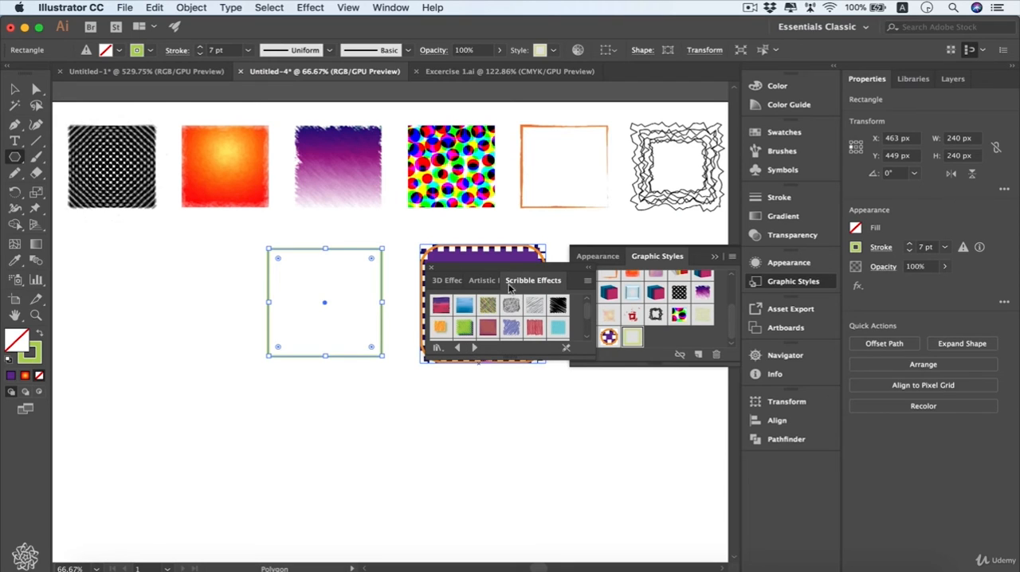
{"action": "left_click", "coordinate": [557, 309]}
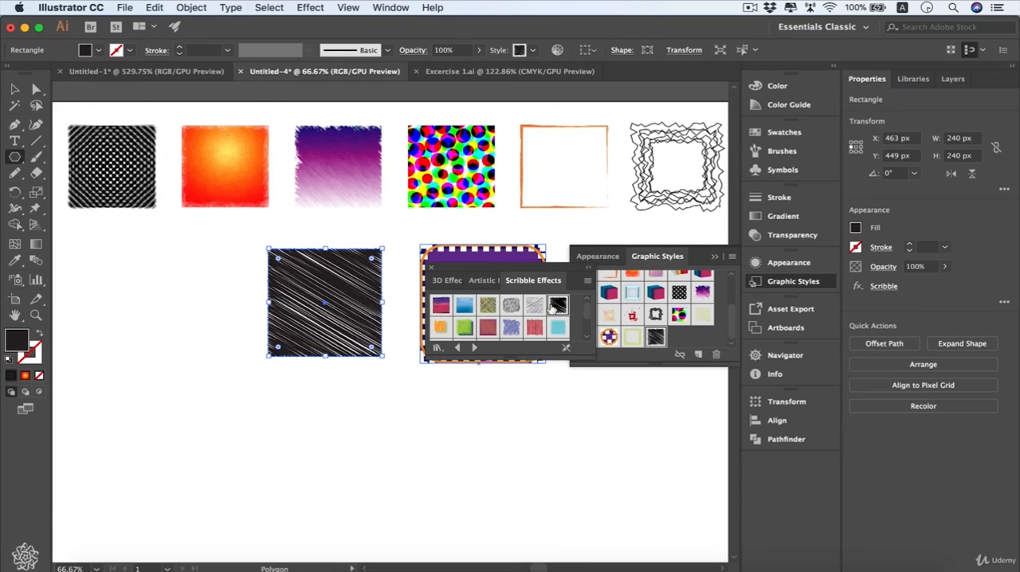
{"action": "left_click", "coordinate": [557, 307]}
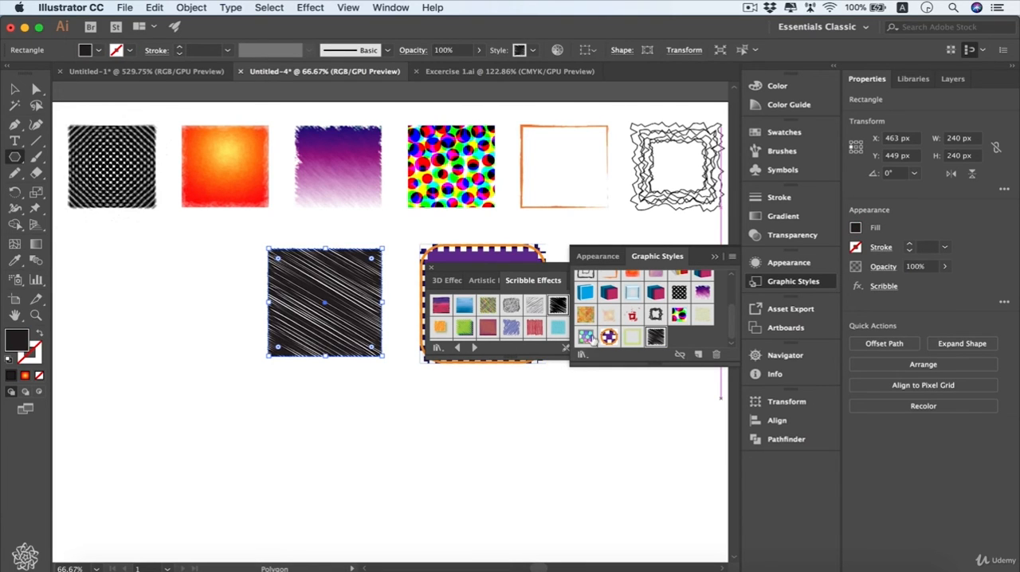
Delete the black scribble style from the document's graphic styles.
{"action": "left_click", "coordinate": [717, 355]}
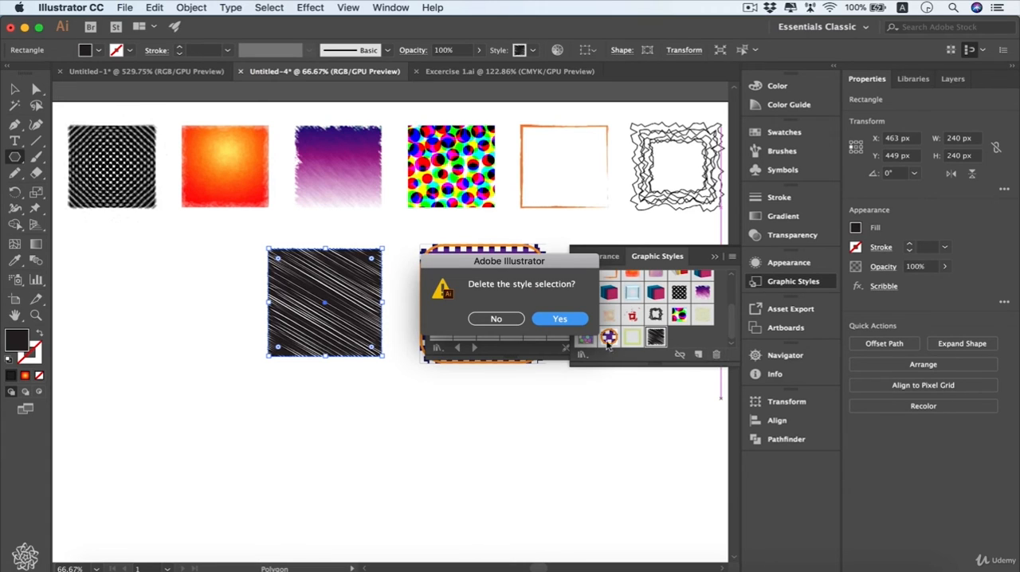
{"action": "left_click", "coordinate": [560, 318]}
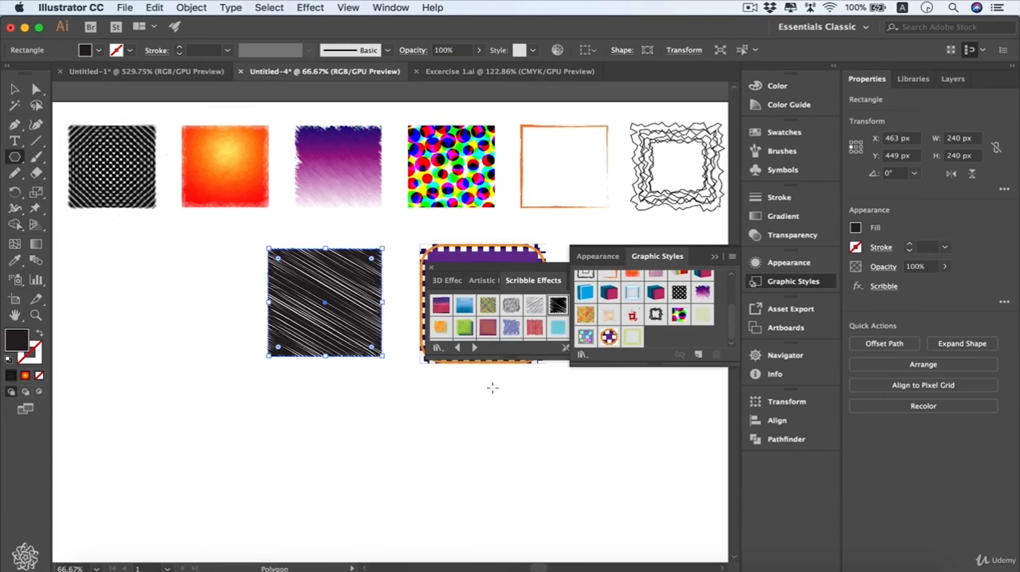
Load the Textures graphic style library in place of Scribble Effects.
{"action": "left_click", "coordinate": [474, 349]}
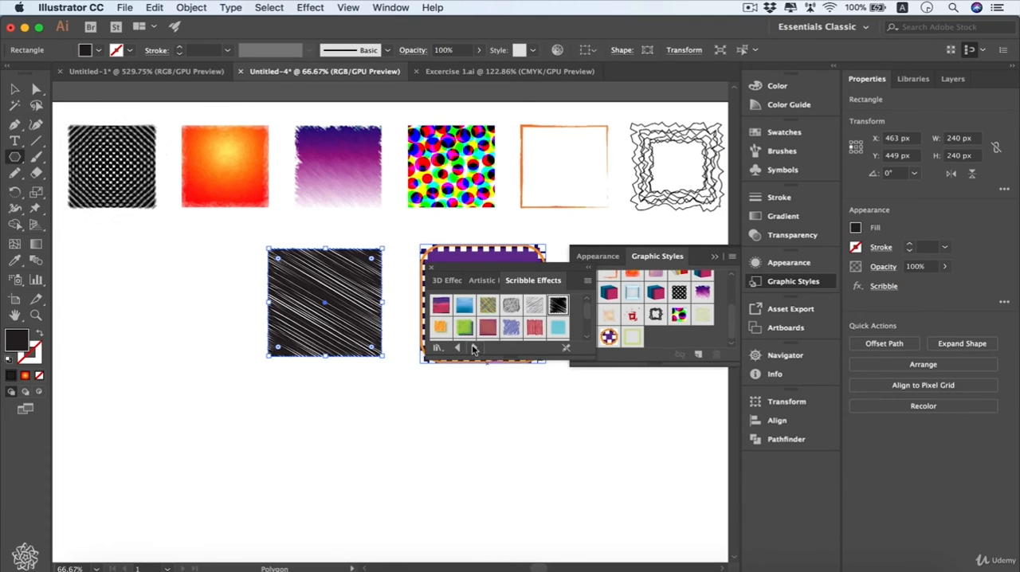
{"action": "left_click", "coordinate": [474, 349]}
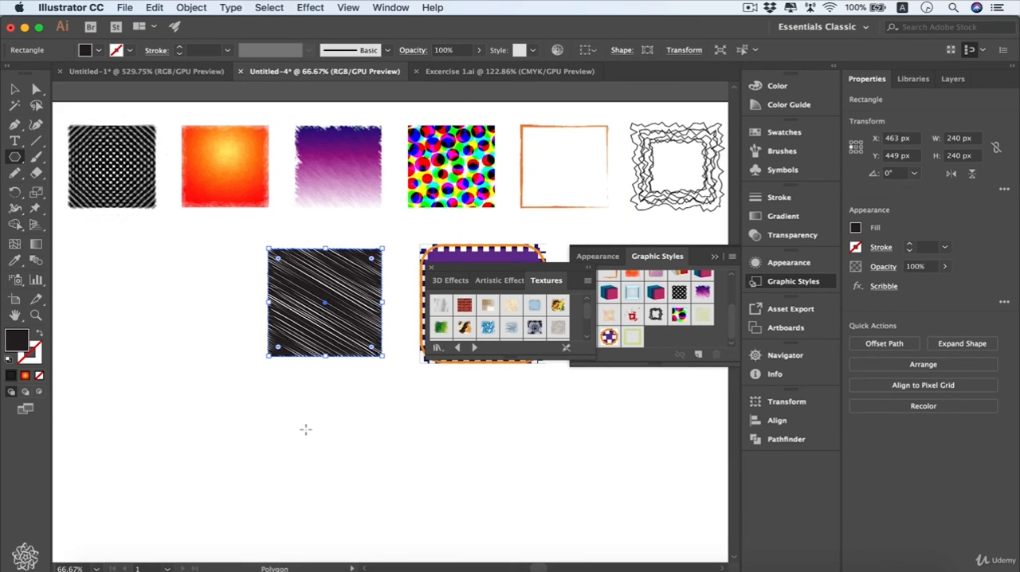
Try the red brick and green texture styles on the square, settle on RGB Cobblestone, and close the Textures library.
{"action": "left_click", "coordinate": [467, 305]}
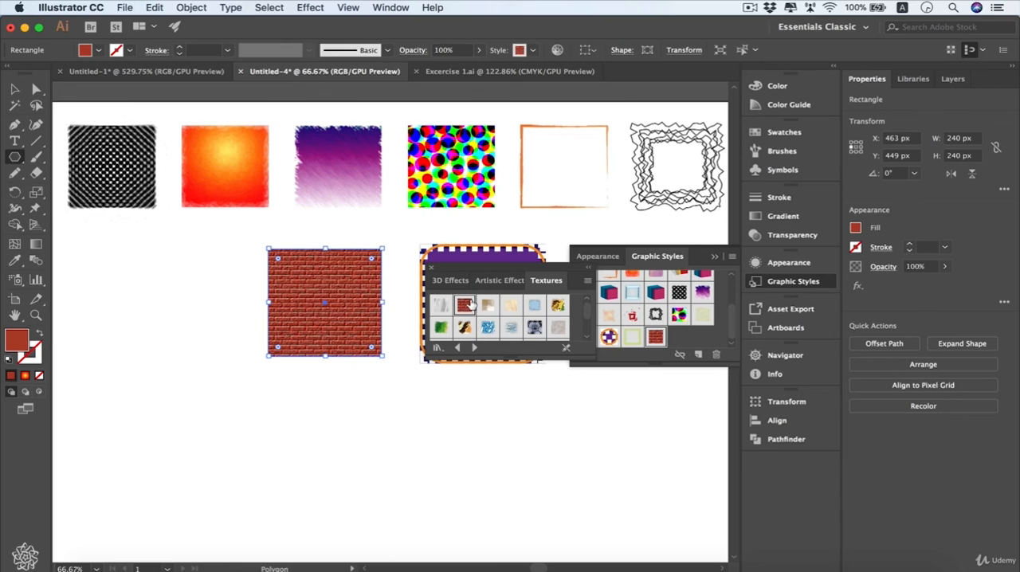
{"action": "left_click", "coordinate": [440, 328]}
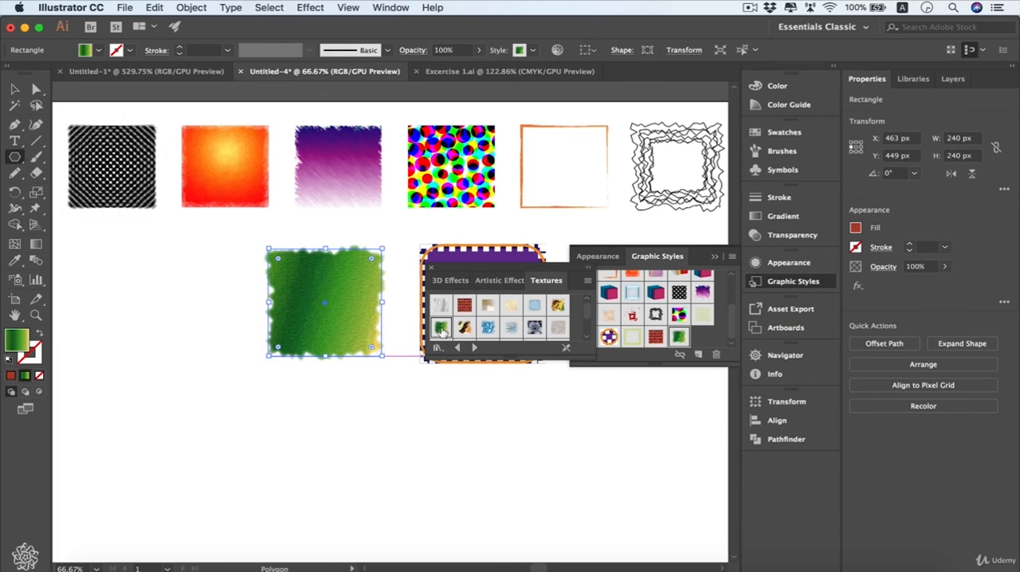
{"action": "left_click", "coordinate": [534, 328]}
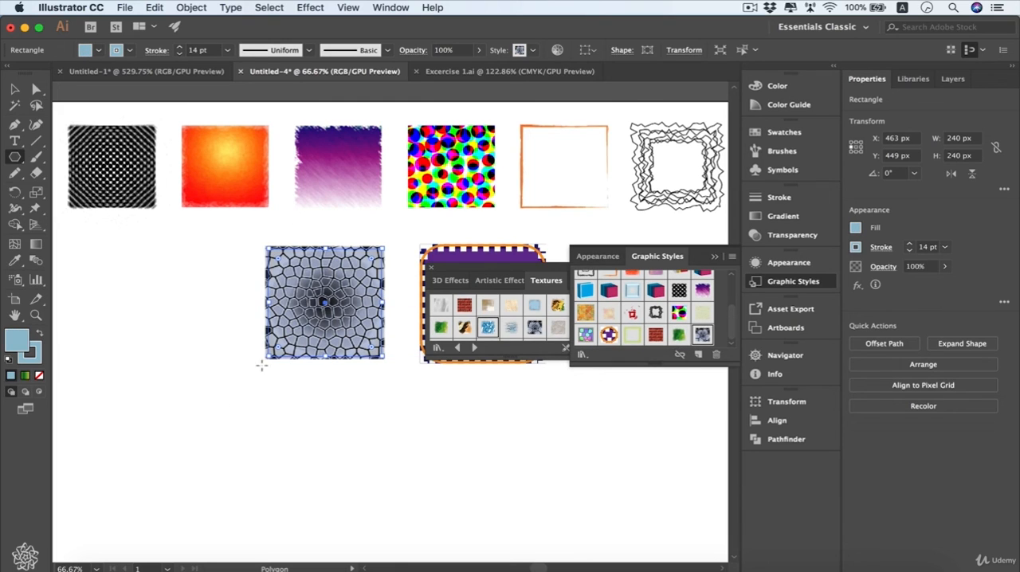
{"action": "left_click", "coordinate": [432, 271]}
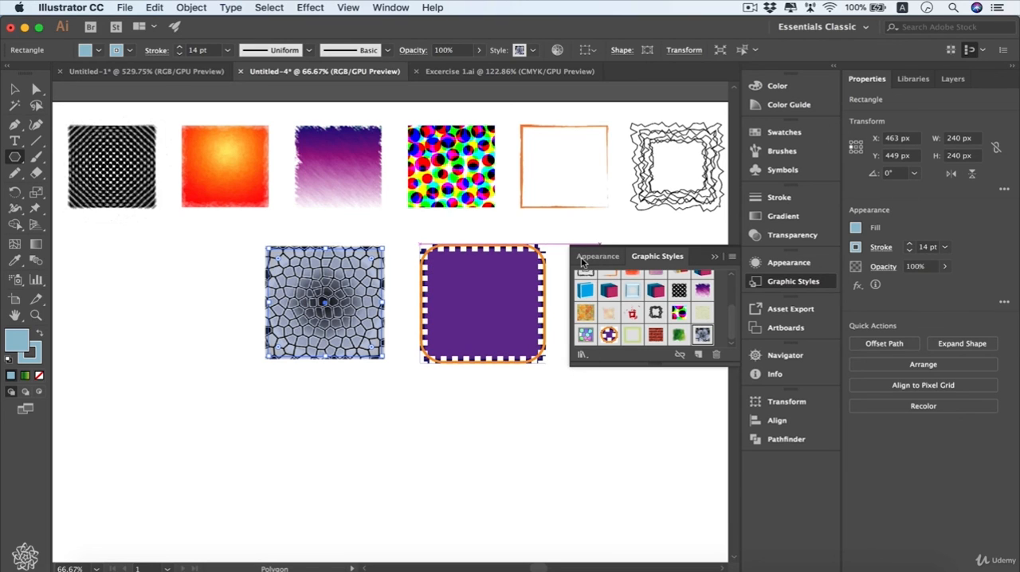
Hide the Neon Glow and Feather effects in the cobblestone square's appearance.
{"action": "left_click", "coordinate": [582, 256]}
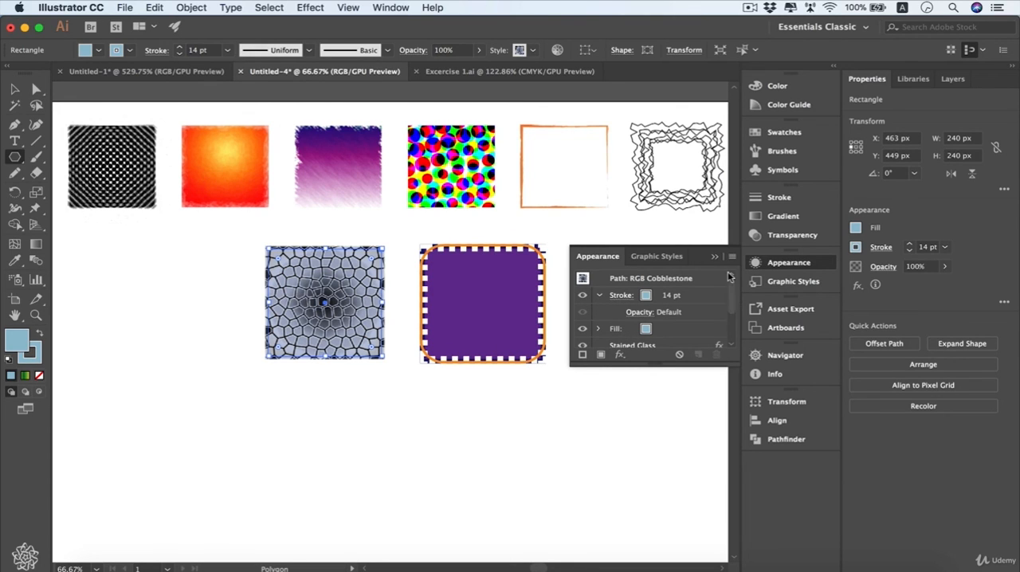
{"action": "left_click_drag", "start_coordinate": [731, 295], "coordinate": [731, 324]}
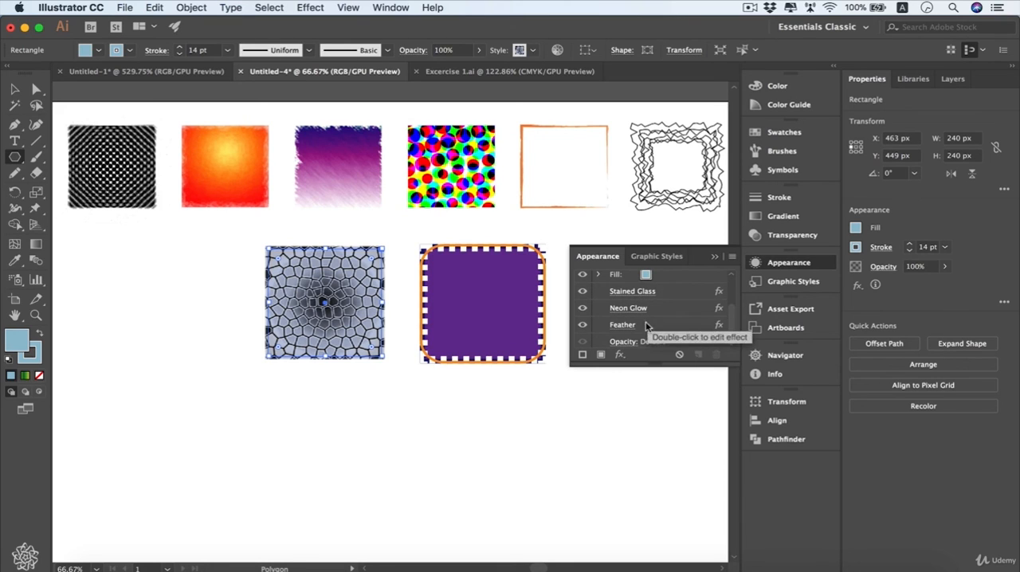
{"action": "left_click", "coordinate": [618, 327]}
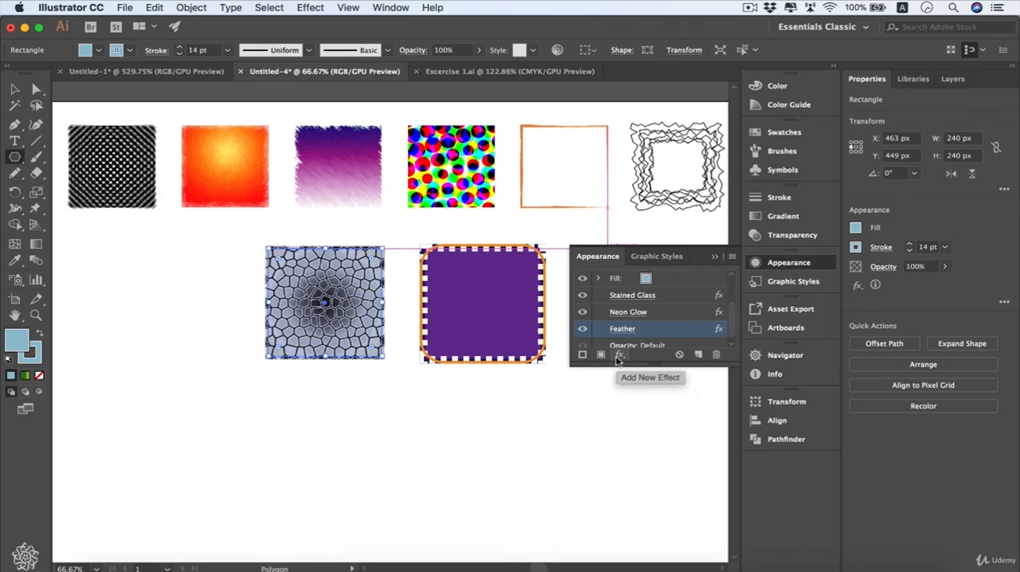
{"action": "left_click", "coordinate": [583, 313]}
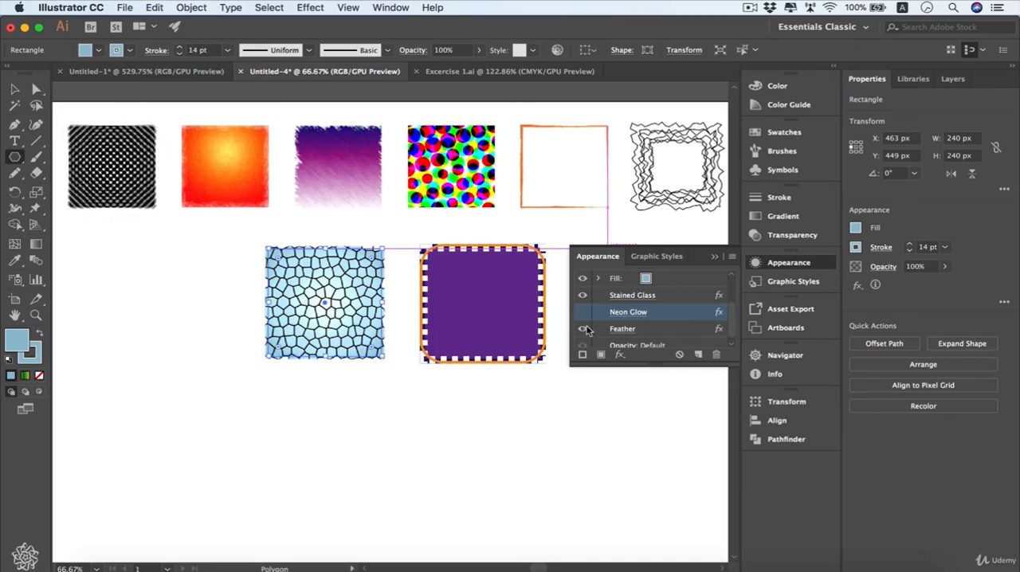
{"action": "left_click", "coordinate": [584, 329]}
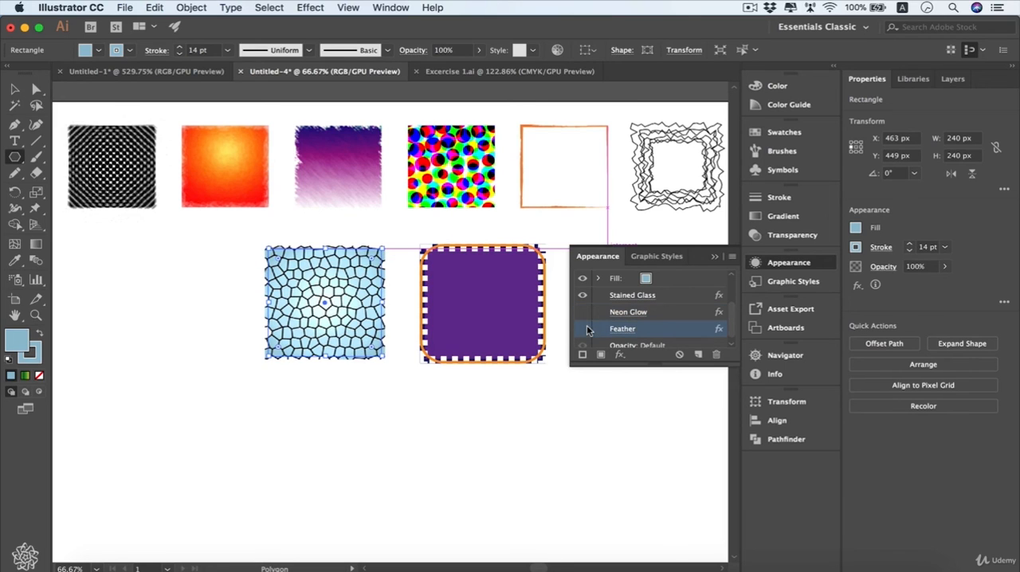
Duplicate the Stained Glass effect onto the square's 14 pt stroke.
{"action": "key", "text": "alt"}
{"action": "left_click", "coordinate": [709, 296], "text": "alt"}
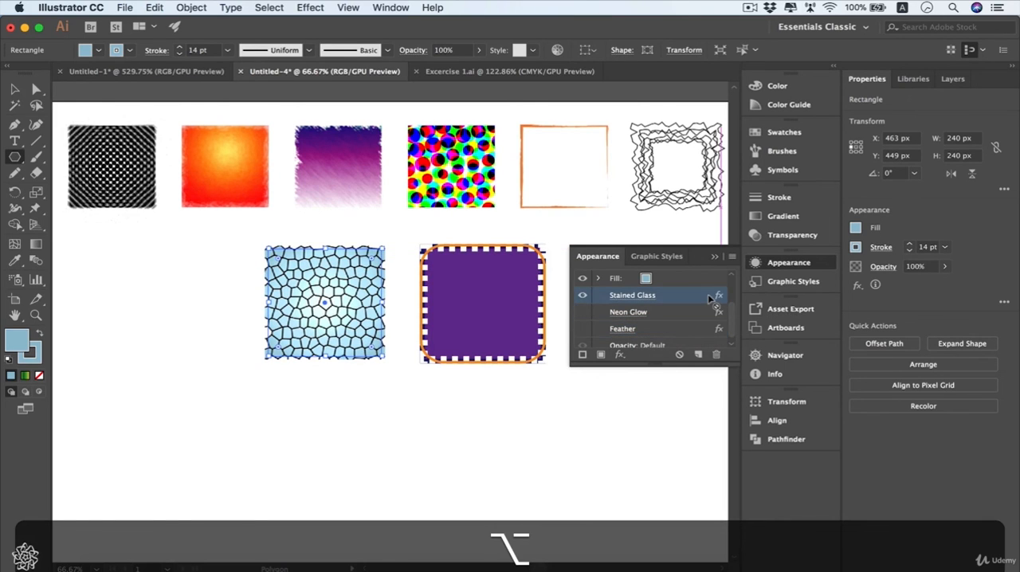
{"action": "mouse_move", "coordinate": [709, 298]}
{"action": "left_mouse_down"}
{"action": "mouse_move", "coordinate": [719, 317]}
{"action": "mouse_move", "coordinate": [709, 303]}
{"action": "left_mouse_up"}
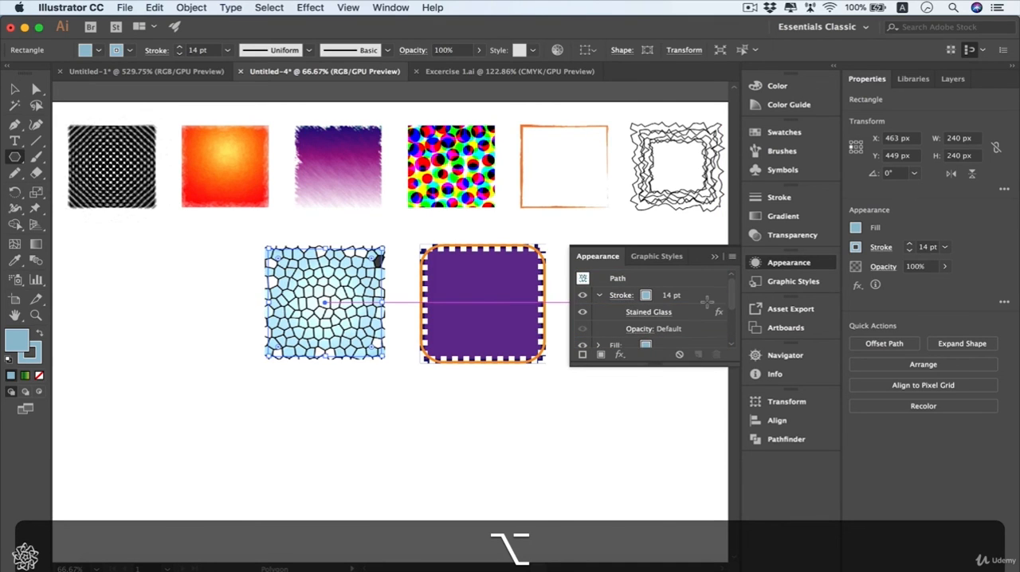